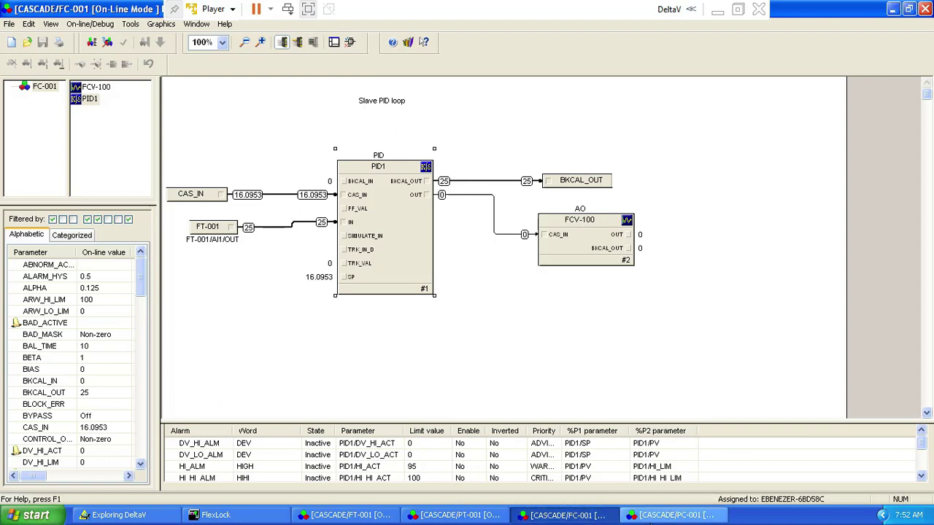
Review the PC-001 master loop and FC-001 slave loop in on-line mode, comparing them with the cascade control structure diagram
{"action": "left_click", "coordinate": [645, 517]}
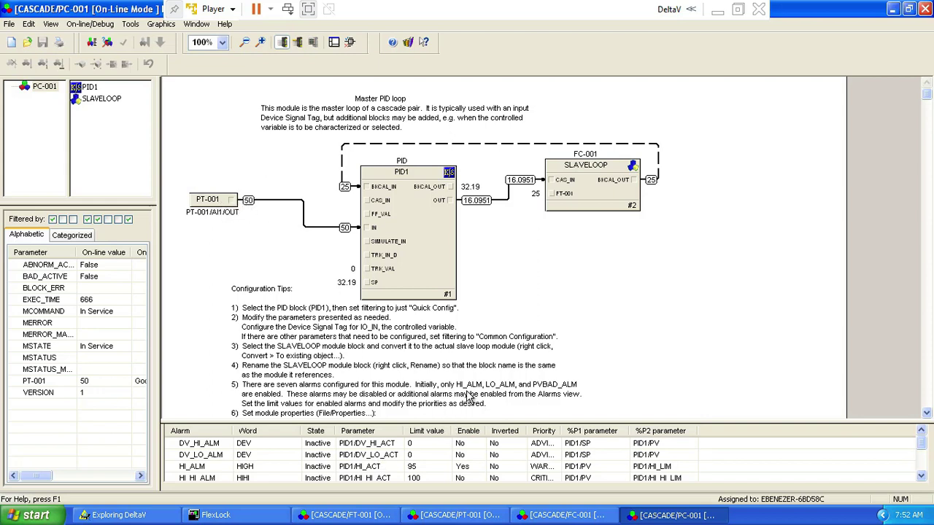
{"action": "left_click", "coordinate": [718, 9]}
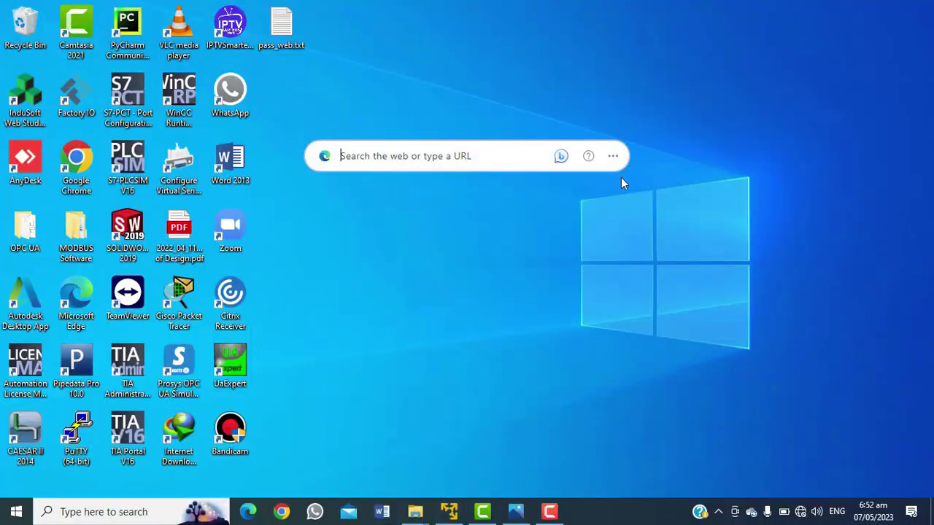
{"action": "left_click", "coordinate": [513, 513]}
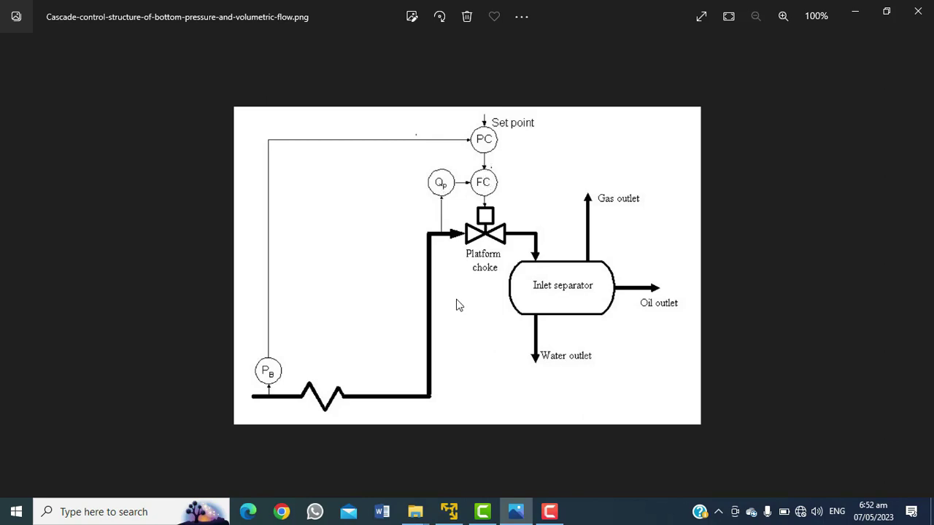
{"action": "left_click", "coordinate": [448, 511]}
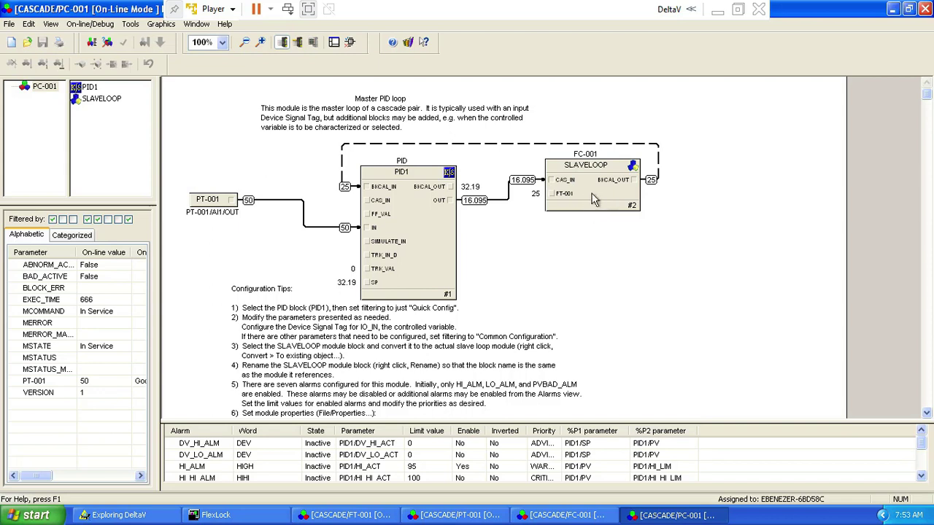
{"action": "left_click", "coordinate": [572, 517]}
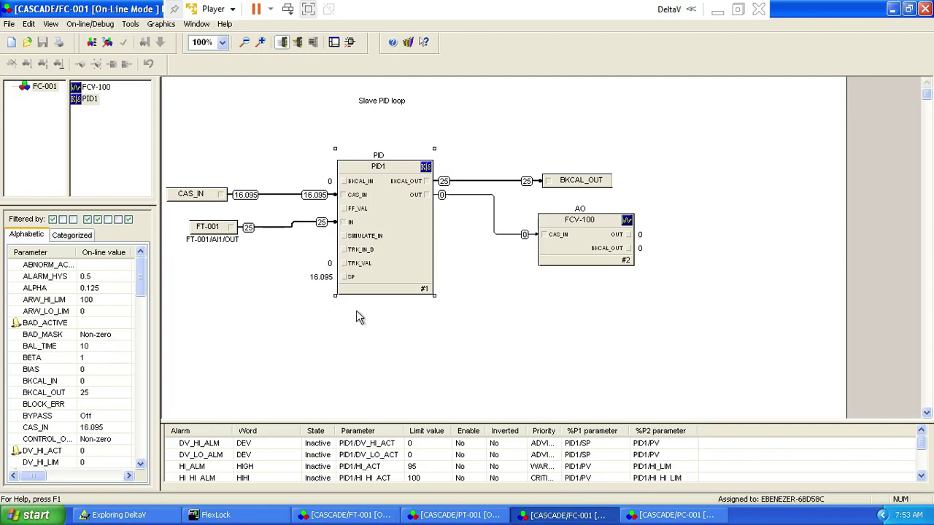
{"action": "left_click", "coordinate": [655, 516]}
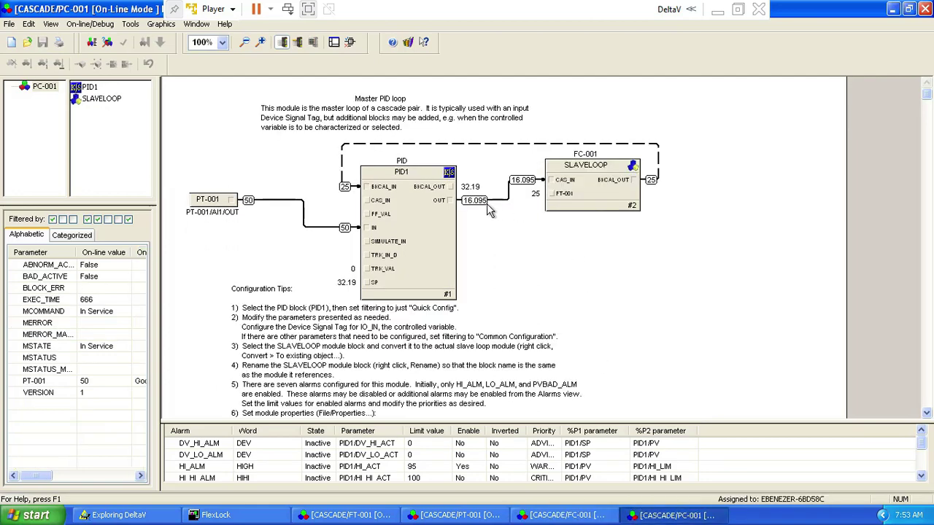
{"action": "left_click", "coordinate": [573, 517]}
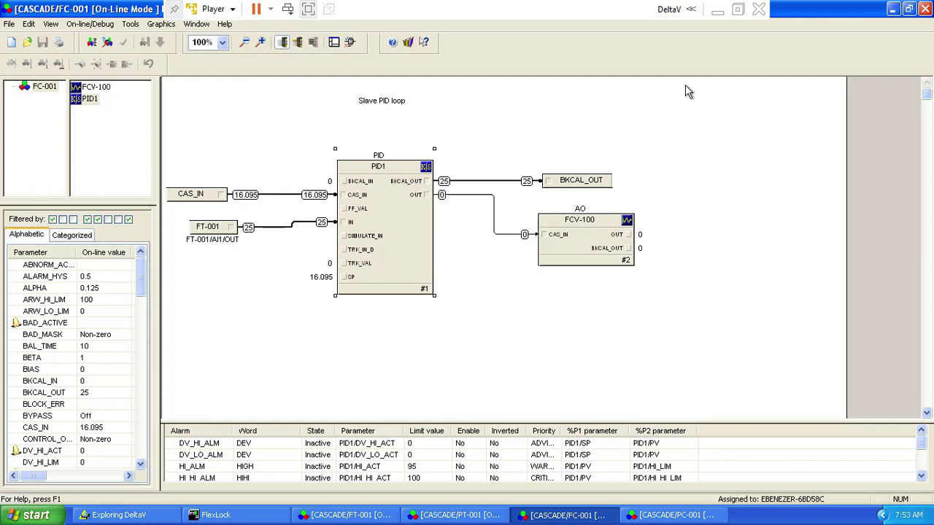
{"action": "left_click", "coordinate": [716, 12]}
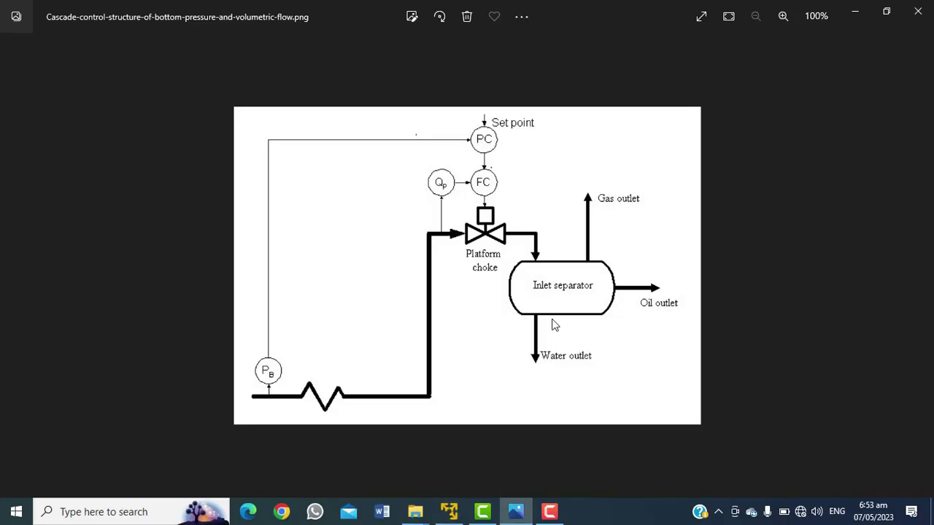
Return to the DeltaV session and launch DeltaV Operate Configure from Exploring DeltaV
{"action": "left_click", "coordinate": [546, 511]}
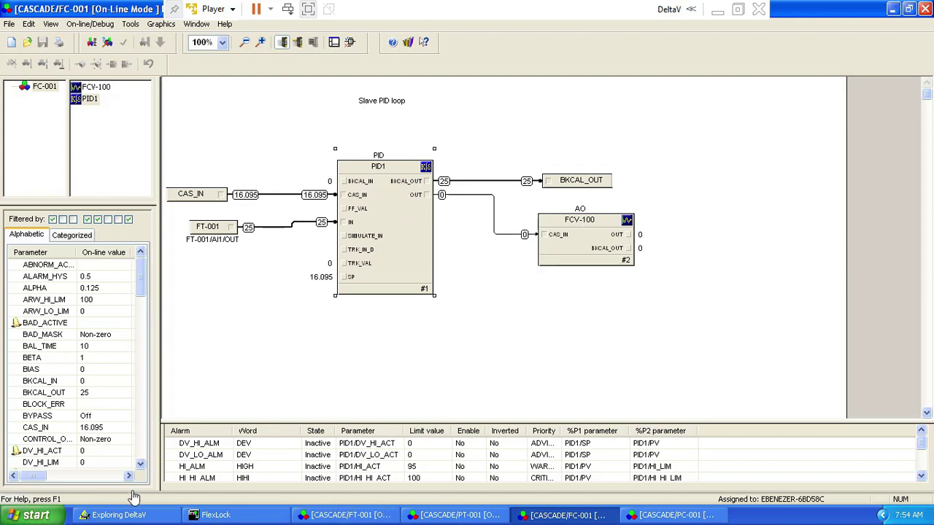
{"action": "left_click", "coordinate": [121, 515]}
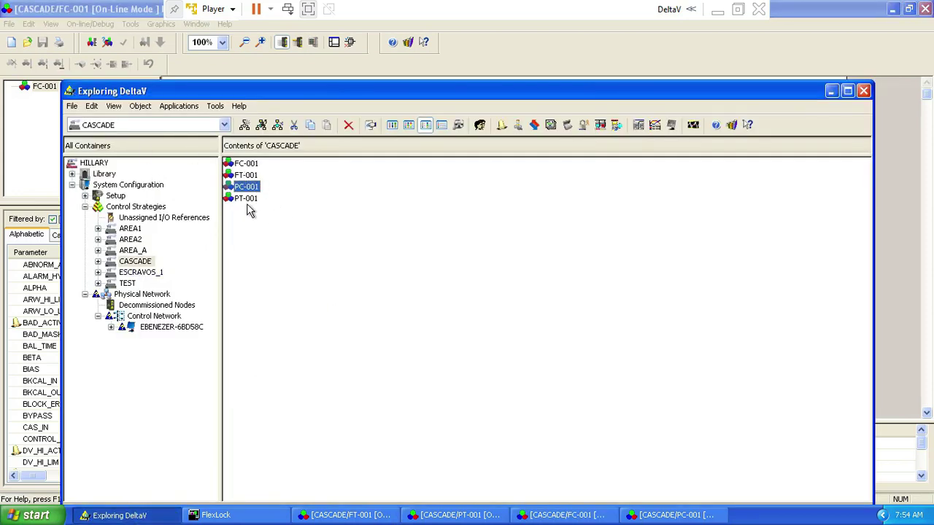
{"action": "left_click", "coordinate": [177, 107]}
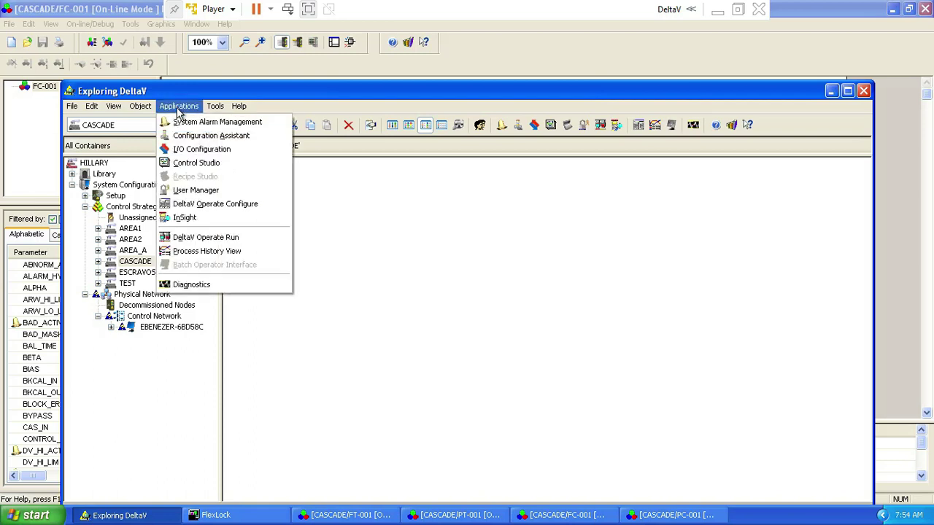
{"action": "left_click", "coordinate": [213, 204]}
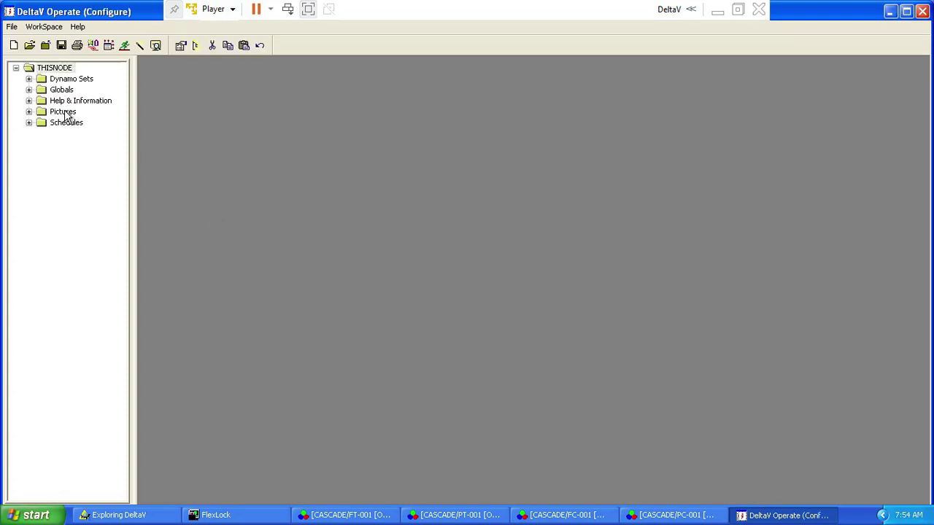
{"action": "left_click", "coordinate": [65, 114]}
{"action": "right_click", "coordinate": [66, 114]}
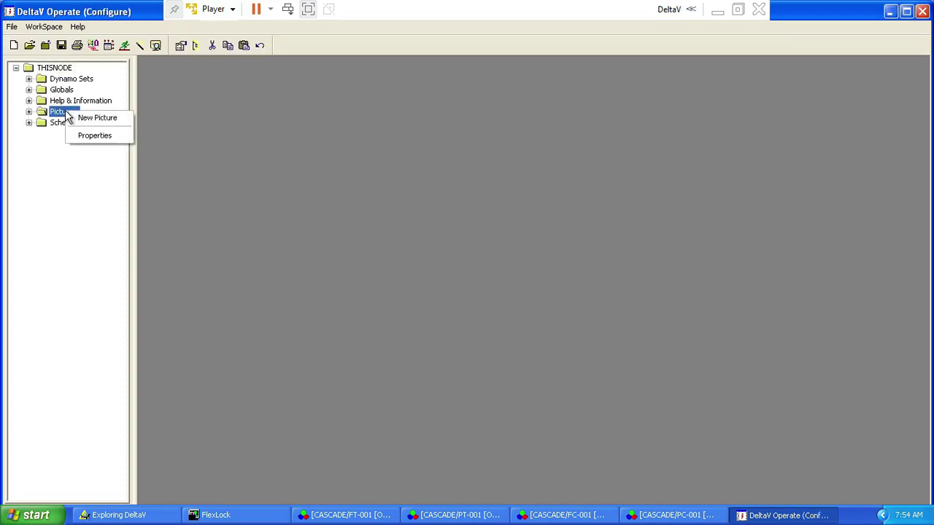
{"action": "left_click", "coordinate": [242, 149]}
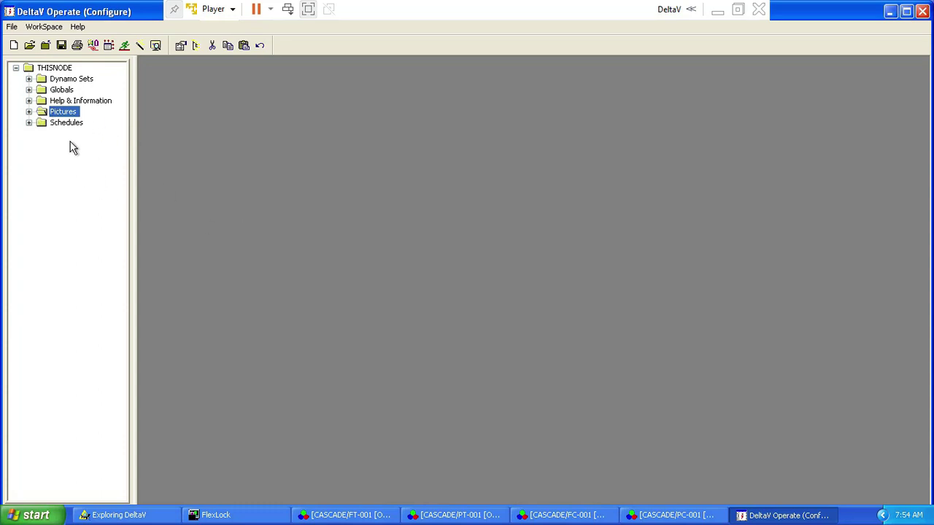
Expand the Pictures folder and open the cascade_1 picture for editing
{"action": "left_click", "coordinate": [29, 113]}
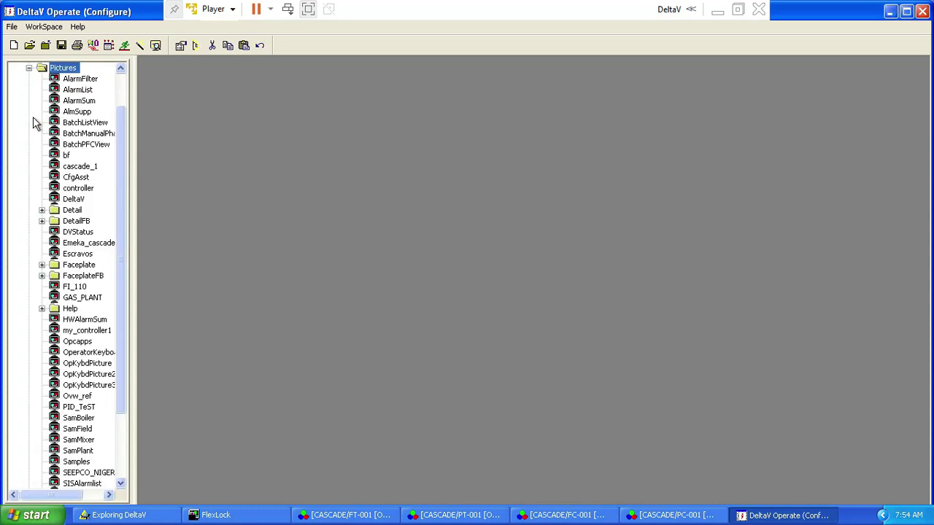
{"action": "left_click_drag", "start_coordinate": [117, 152], "coordinate": [118, 184]}
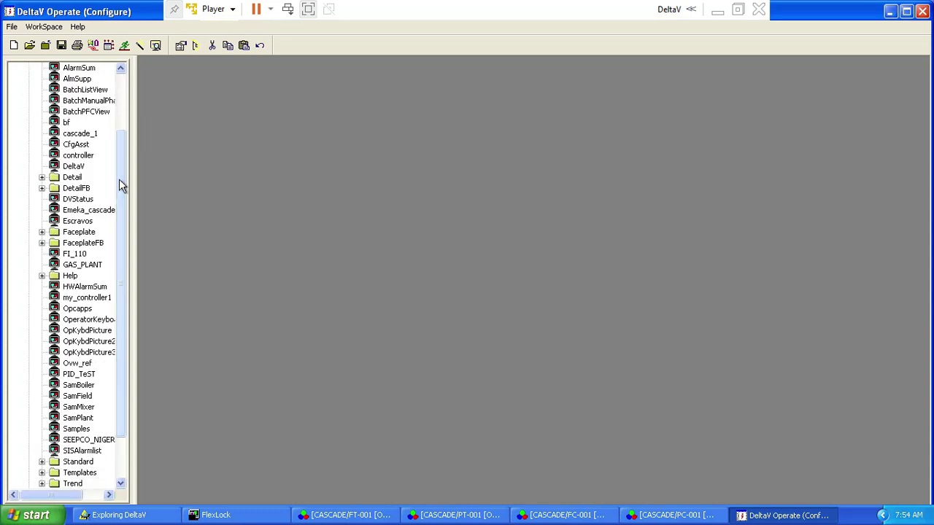
{"action": "left_click", "coordinate": [79, 135]}
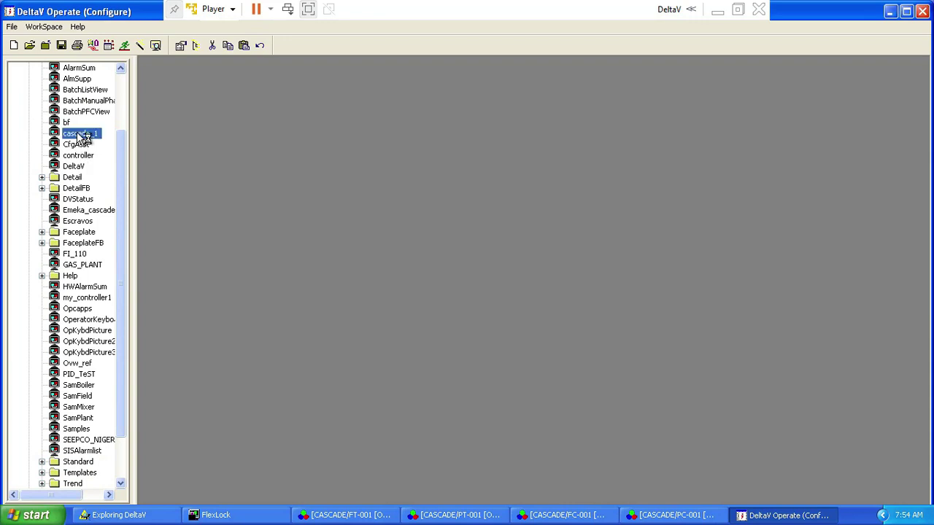
{"action": "double_click", "coordinate": [80, 137]}
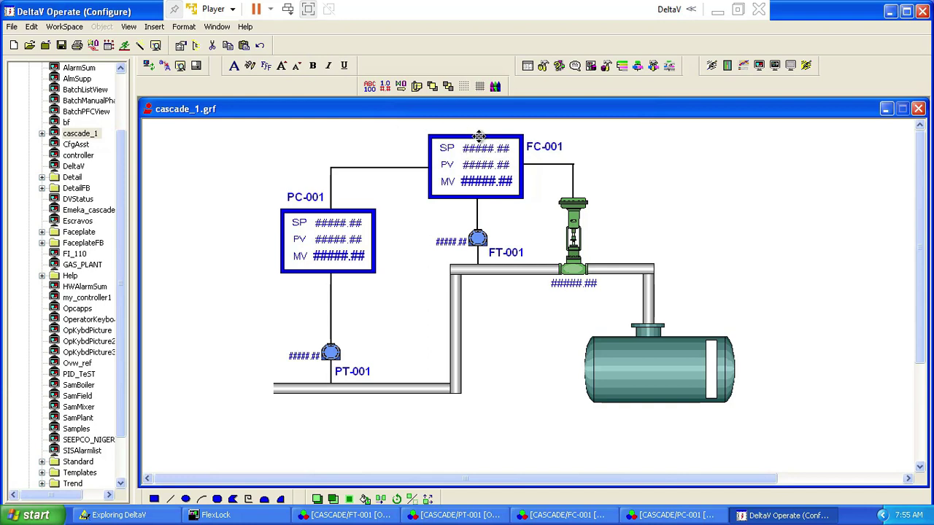
Start a new datalink and browse the DeltaV control parameters to the PID1 block of module FC-001
{"action": "left_click", "coordinate": [370, 86]}
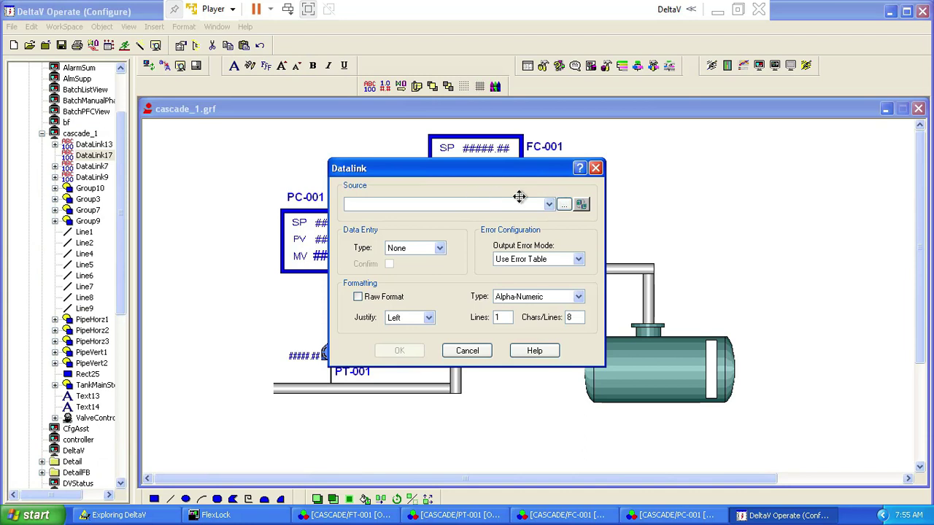
{"action": "left_click", "coordinate": [562, 204]}
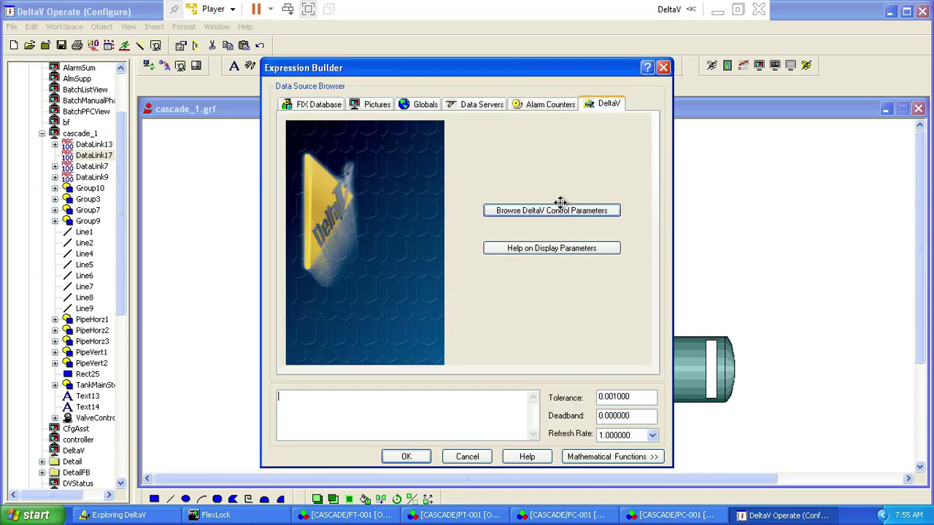
{"action": "left_click", "coordinate": [520, 210]}
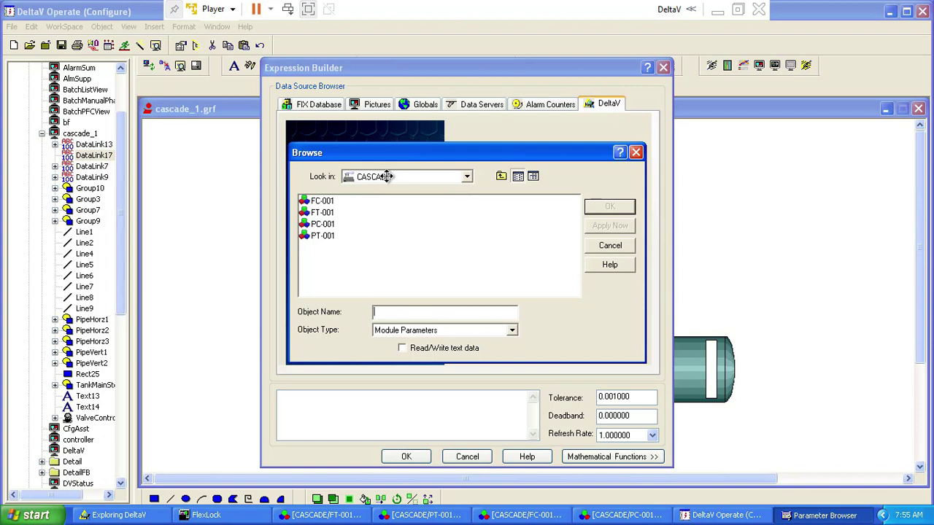
{"action": "double_click", "coordinate": [317, 200]}
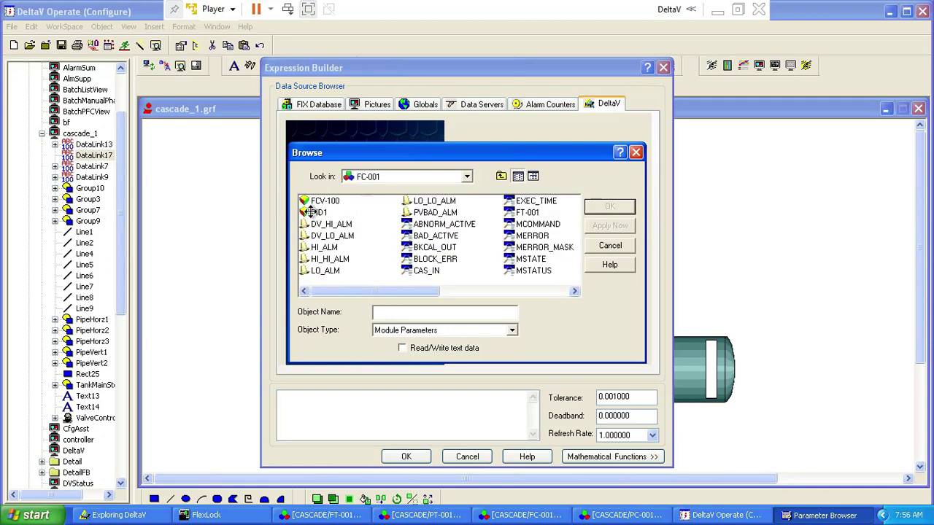
{"action": "double_click", "coordinate": [312, 213]}
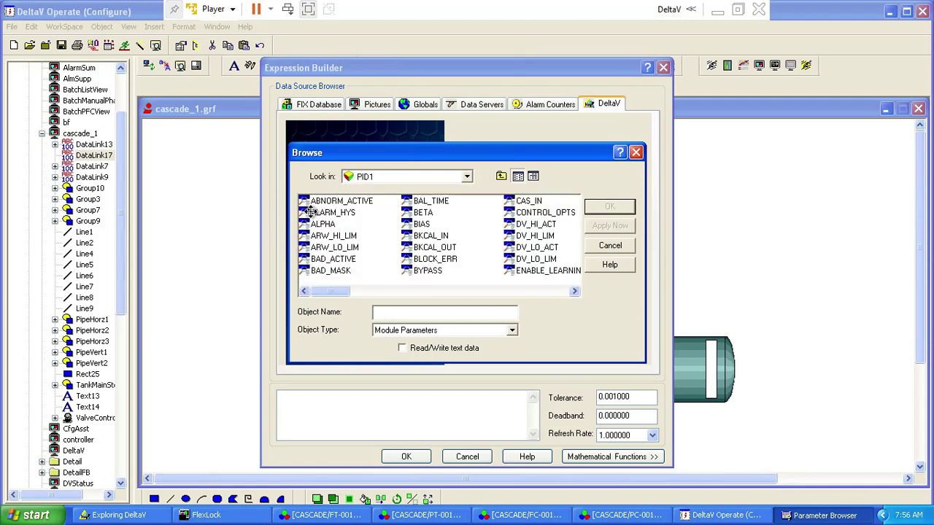
Check the FC-001 slave loop diagram, and choose the SP parameter of PID1 as the datalink's data source
{"action": "left_click", "coordinate": [545, 517]}
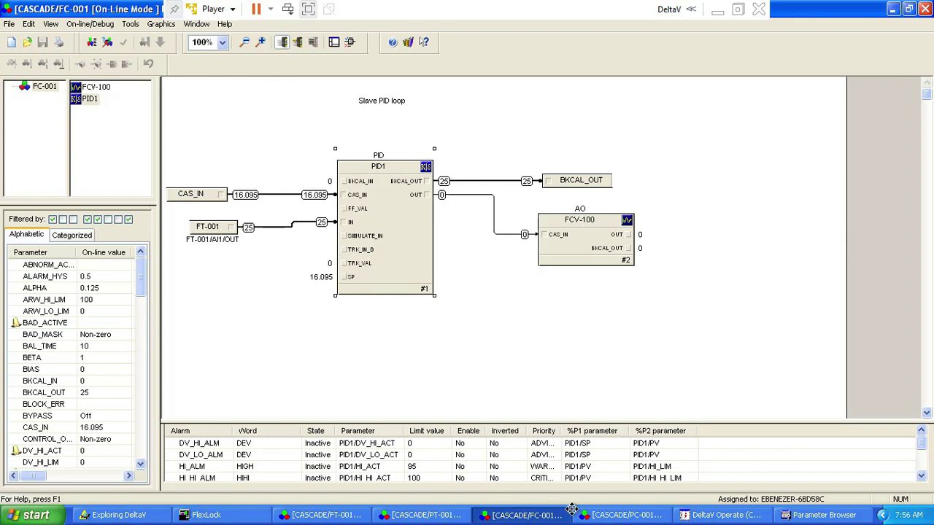
{"action": "left_click", "coordinate": [803, 515]}
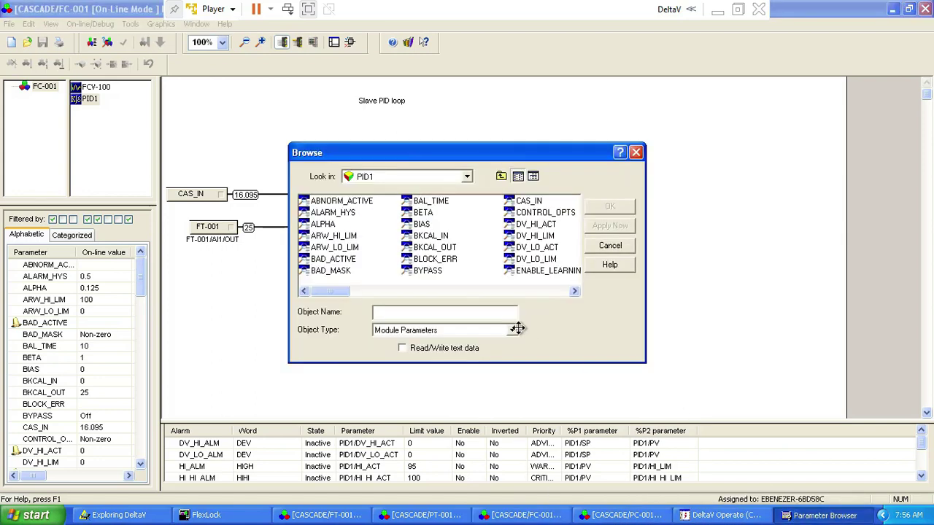
{"action": "left_click", "coordinate": [574, 292]}
{"action": "left_click", "coordinate": [575, 293]}
{"action": "left_click", "coordinate": [574, 293]}
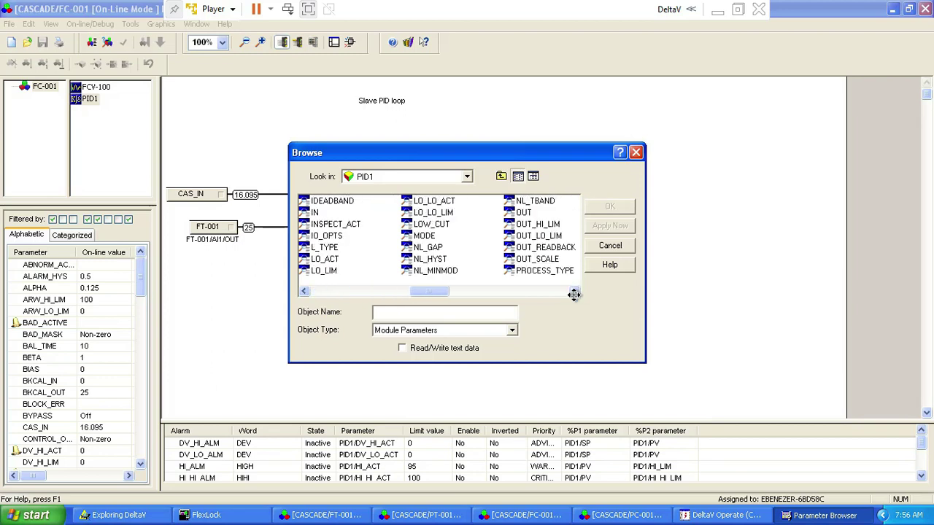
{"action": "left_click", "coordinate": [575, 292]}
{"action": "left_click", "coordinate": [574, 293]}
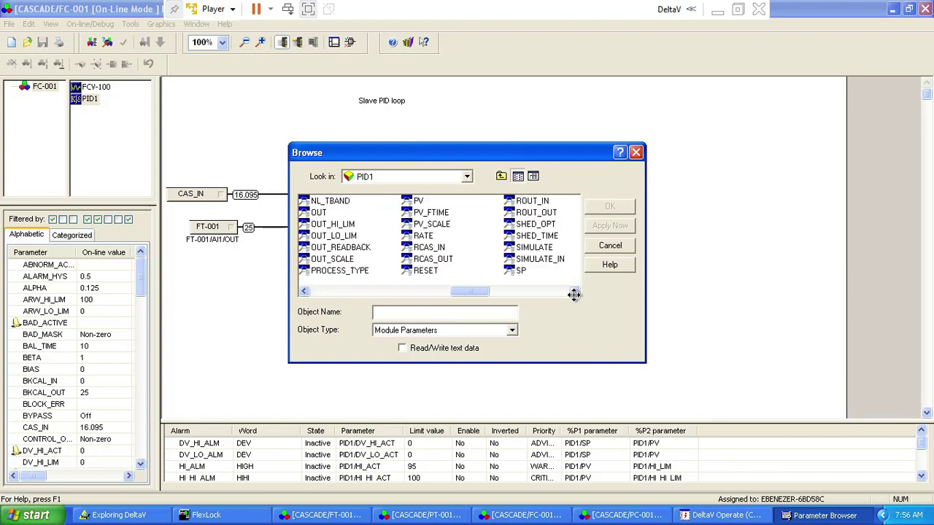
{"action": "left_click", "coordinate": [516, 271]}
{"action": "left_click", "coordinate": [608, 207]}
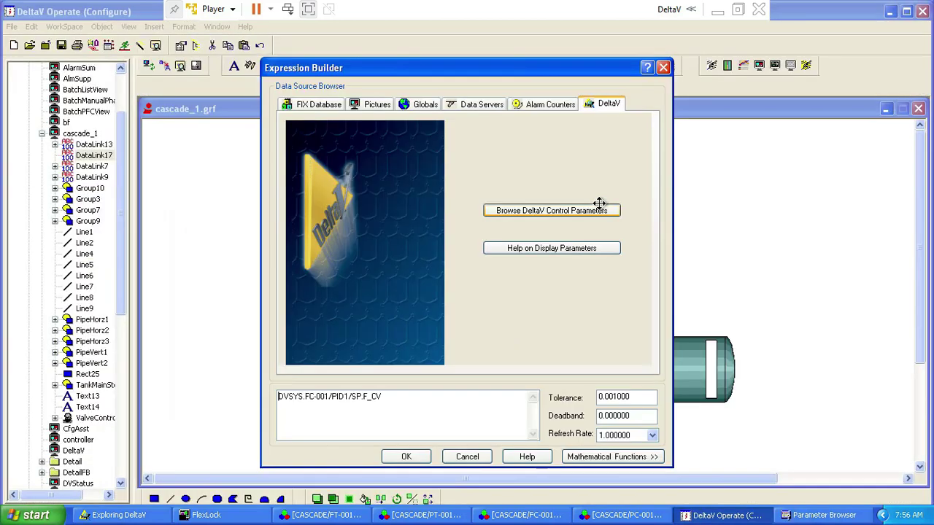
Accept the source DVSYS.FC-001/PID1/SP.F_CV and place the datalink in the empty area beyond the FC-001 label, above the tank
{"action": "left_click", "coordinate": [407, 457]}
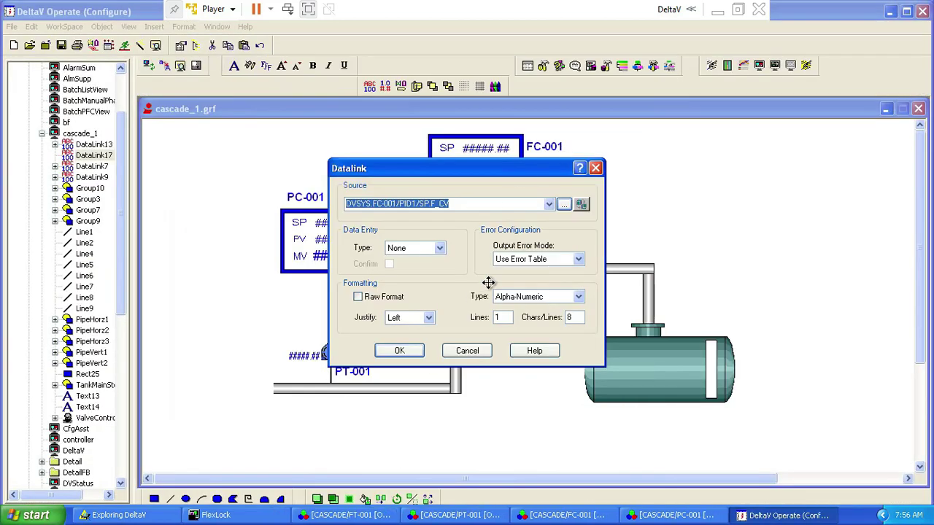
{"action": "left_click", "coordinate": [400, 351]}
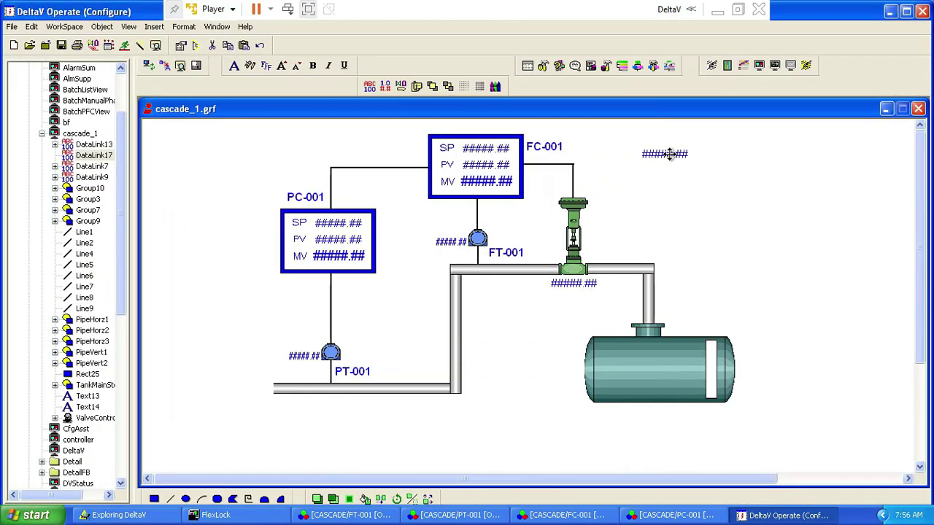
{"action": "left_click", "coordinate": [711, 165]}
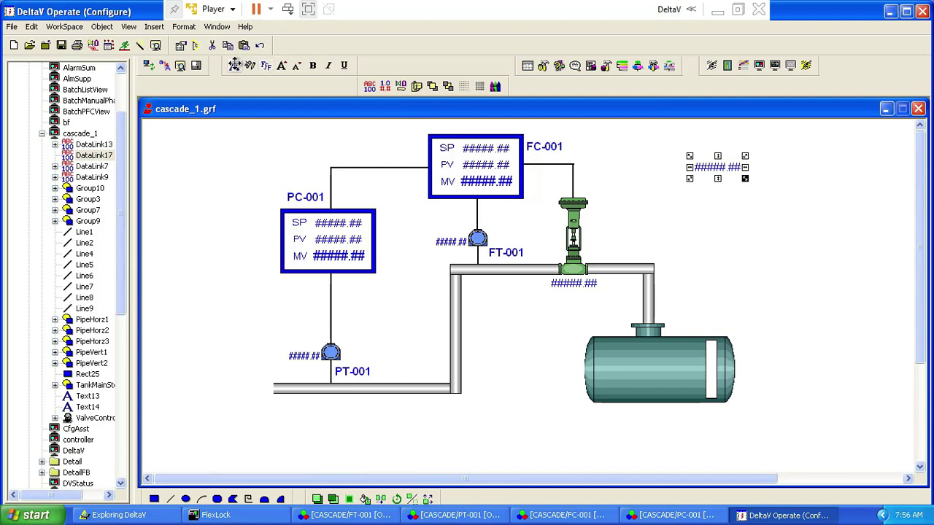
Add the text label SP just before the new datalink and align it with the value
{"action": "left_click", "coordinate": [234, 65]}
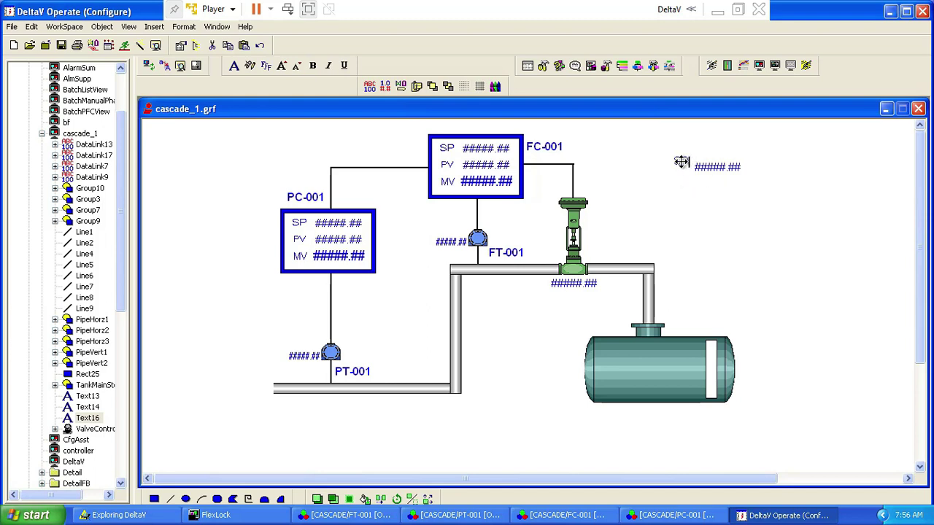
{"action": "left_click_drag", "start_coordinate": [678, 157], "coordinate": [678, 166]}
{"action": "left_click", "coordinate": [763, 139]}
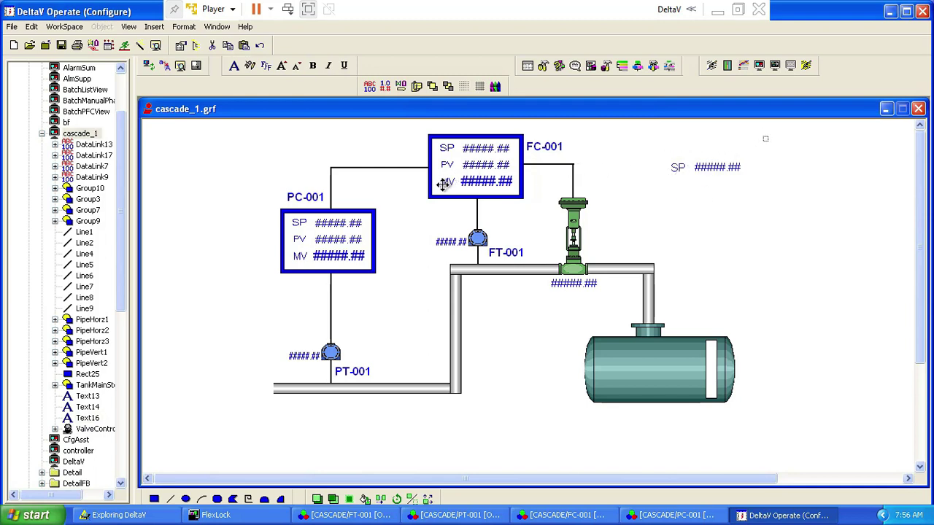
Delete the SP label and its datalink from the empty area of the picture
{"action": "left_click_drag", "start_coordinate": [646, 142], "coordinate": [774, 195]}
{"action": "key", "text": "Delete"}
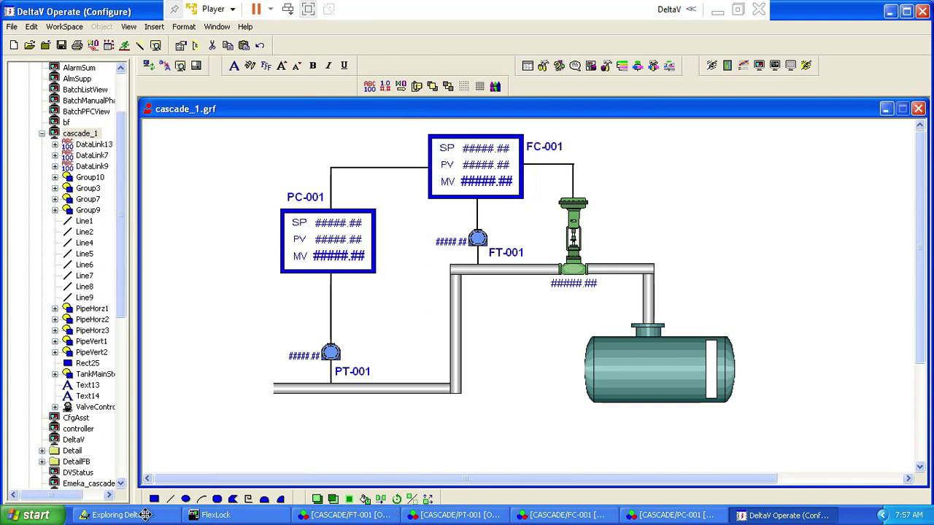
Switch to Exploring DeltaV and check the detail and faceplate displays assigned in the FC-001 module's properties, leaving the properties unsaved
{"action": "left_click", "coordinate": [117, 515]}
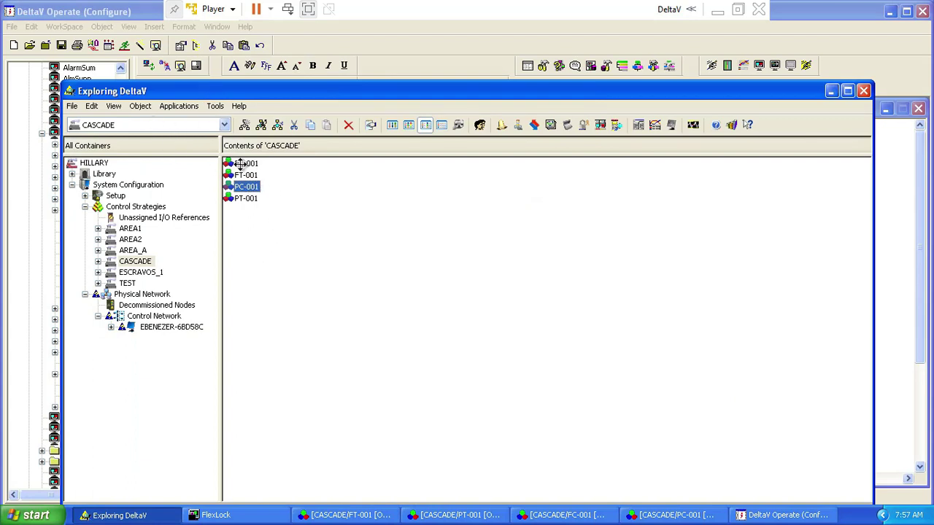
{"action": "left_click", "coordinate": [240, 165]}
{"action": "right_click", "coordinate": [240, 164]}
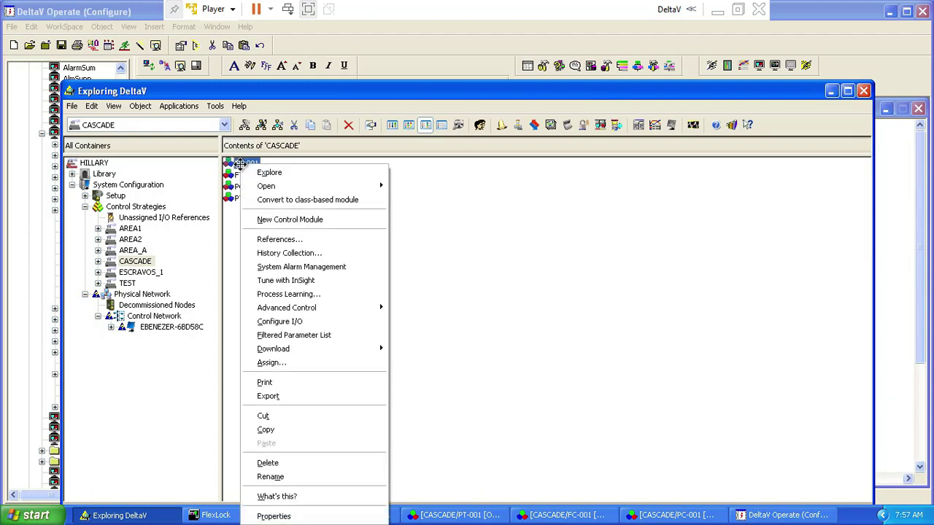
{"action": "left_click", "coordinate": [323, 516]}
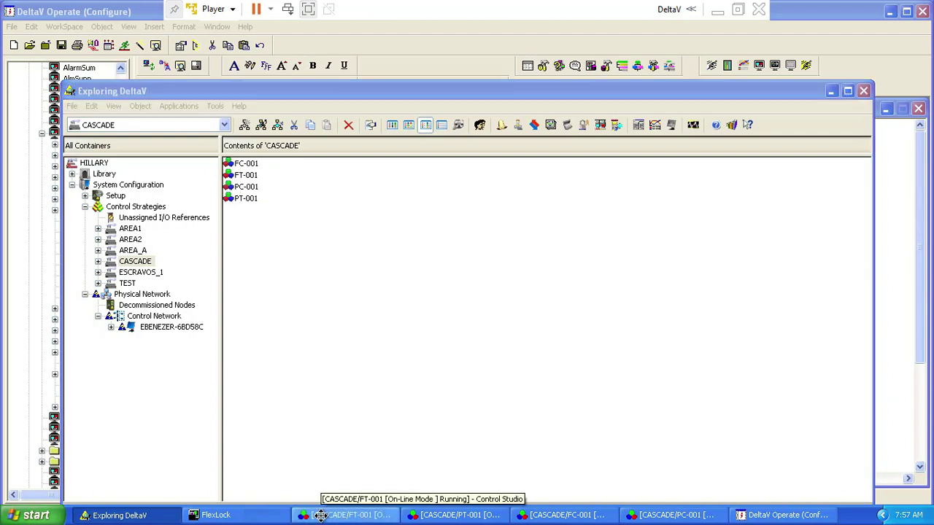
{"action": "left_click", "coordinate": [421, 135]}
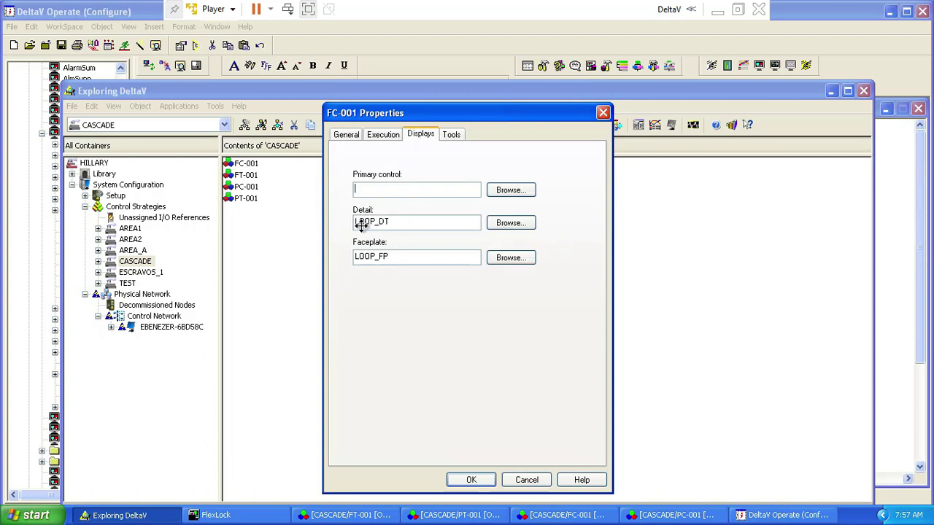
{"action": "left_click_drag", "start_coordinate": [400, 225], "coordinate": [356, 221]}
{"action": "left_click_drag", "start_coordinate": [407, 255], "coordinate": [324, 255]}
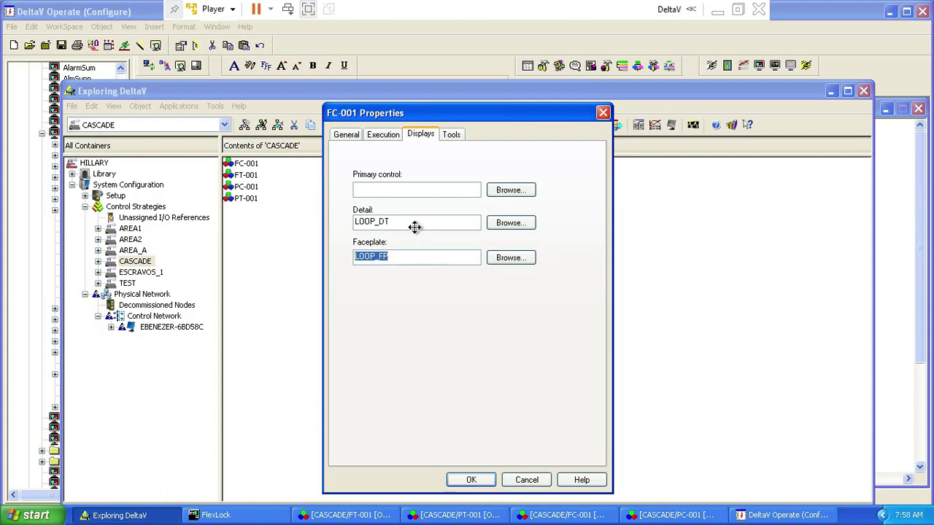
{"action": "left_click", "coordinate": [524, 481]}
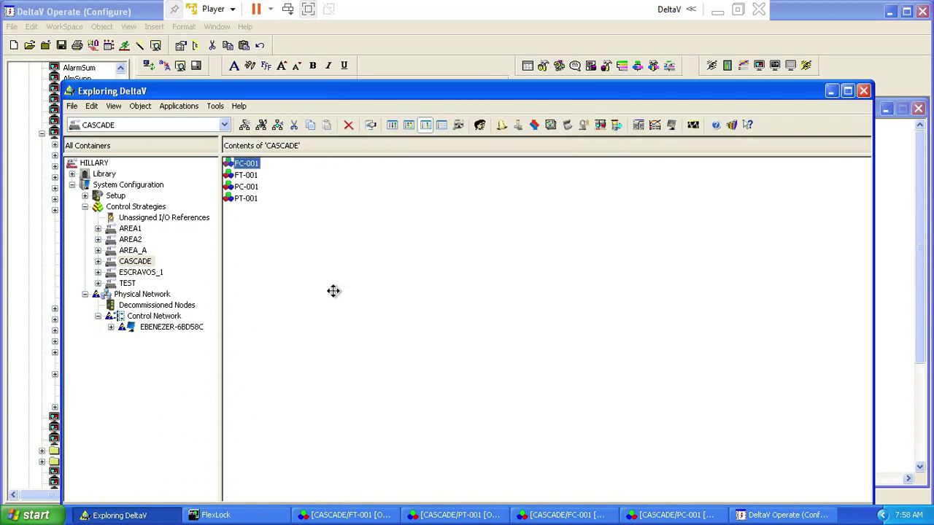
Look through the module template categories in the DeltaV library, then collapse them again
{"action": "left_click", "coordinate": [72, 174]}
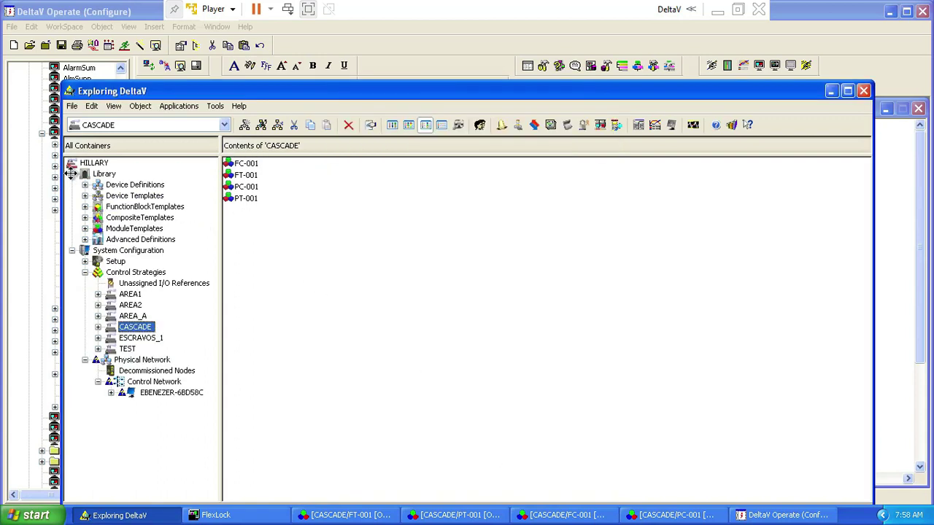
{"action": "left_click", "coordinate": [85, 229]}
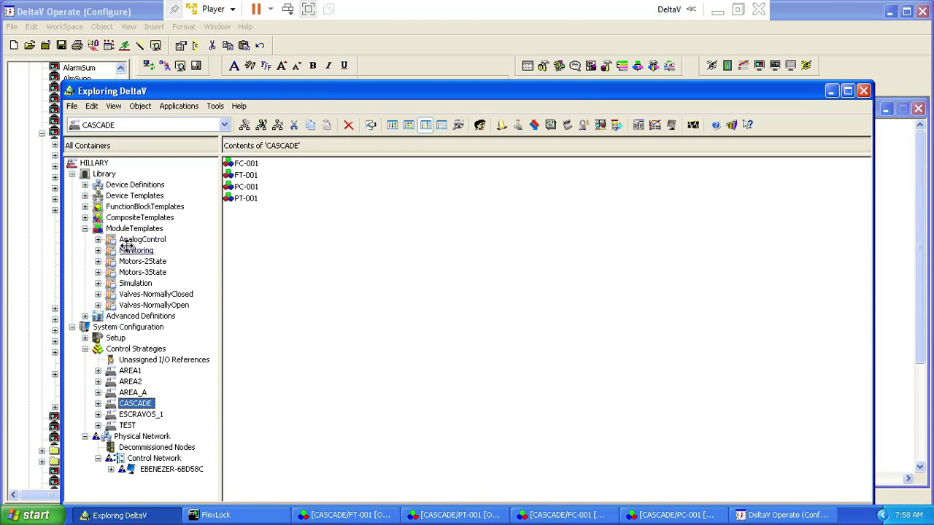
{"action": "left_click", "coordinate": [85, 228]}
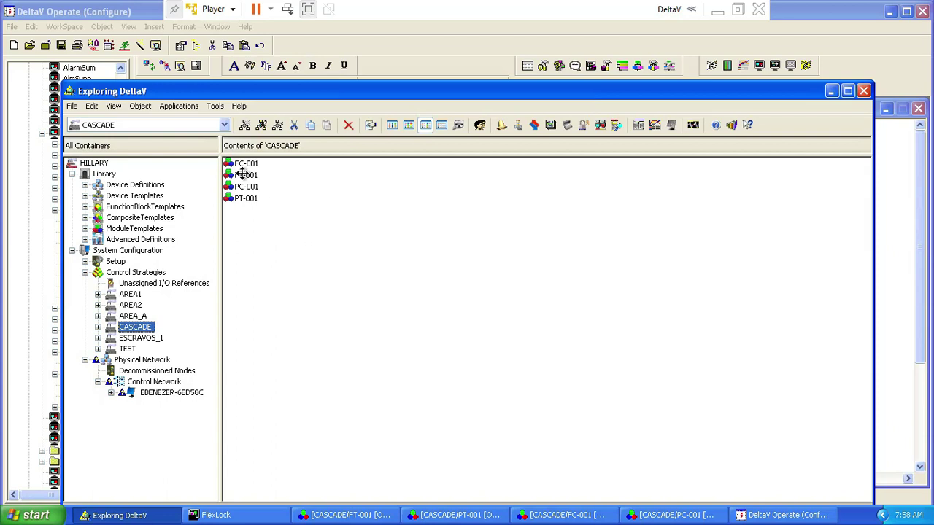
Check the detail and faceplate displays assigned in the FT-001 module's properties, and close them without changes
{"action": "right_click", "coordinate": [244, 174]}
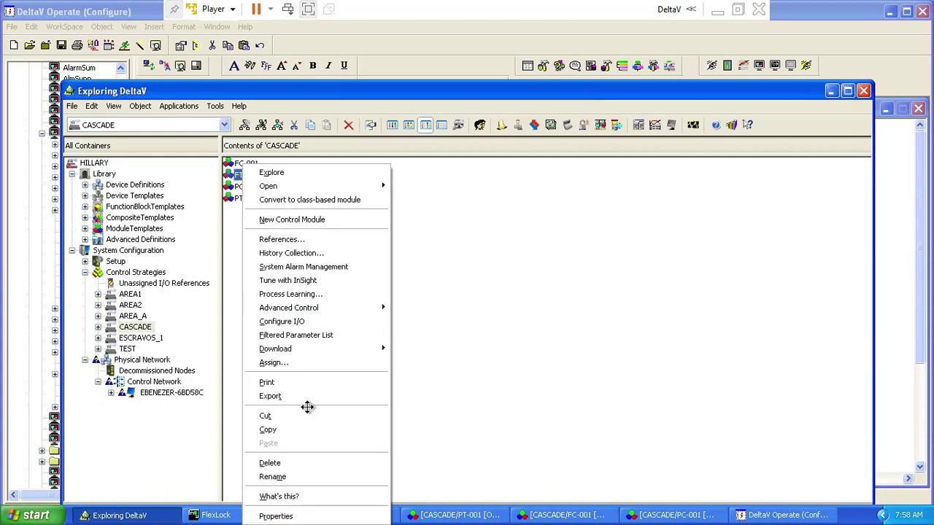
{"action": "left_click", "coordinate": [288, 516]}
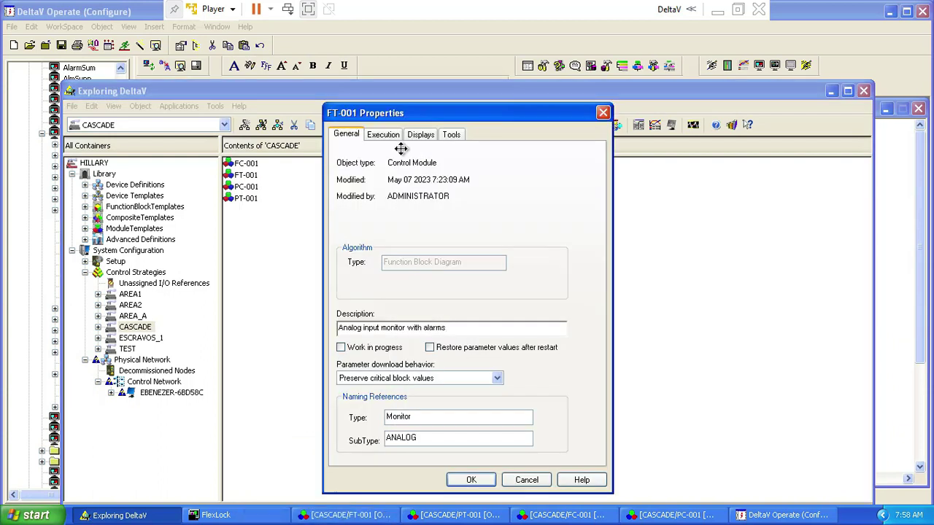
{"action": "left_click", "coordinate": [421, 135]}
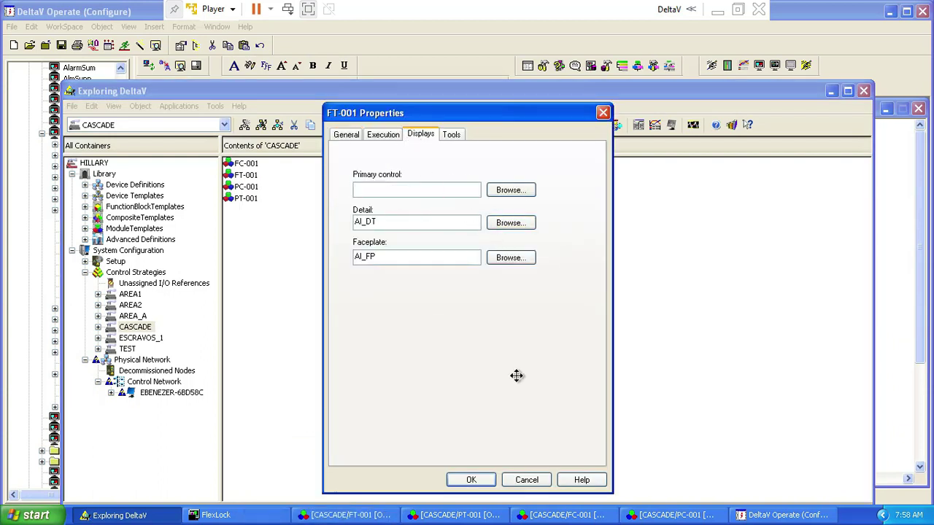
{"action": "left_click", "coordinate": [527, 480]}
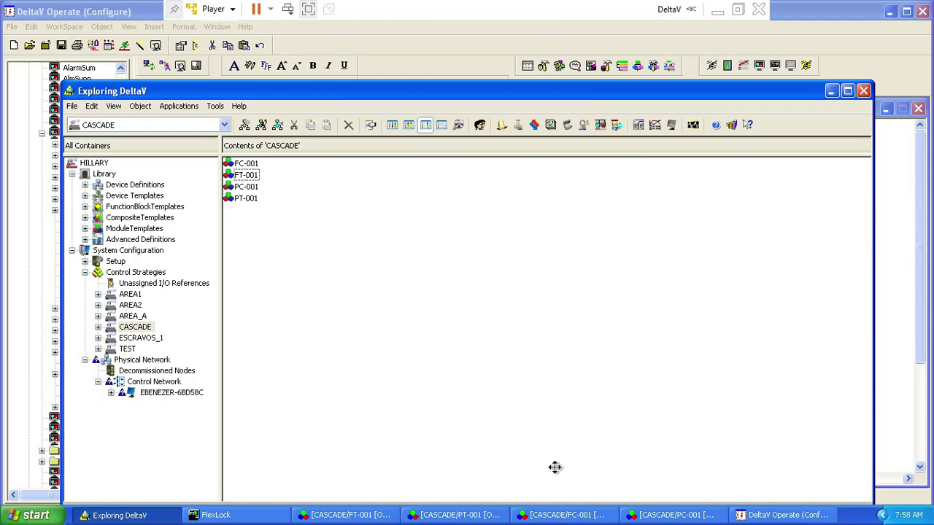
Switch back to DeltaV Operate and check which module the FC-001 value box's faceplate command uses, without changing it
{"action": "left_click", "coordinate": [759, 515]}
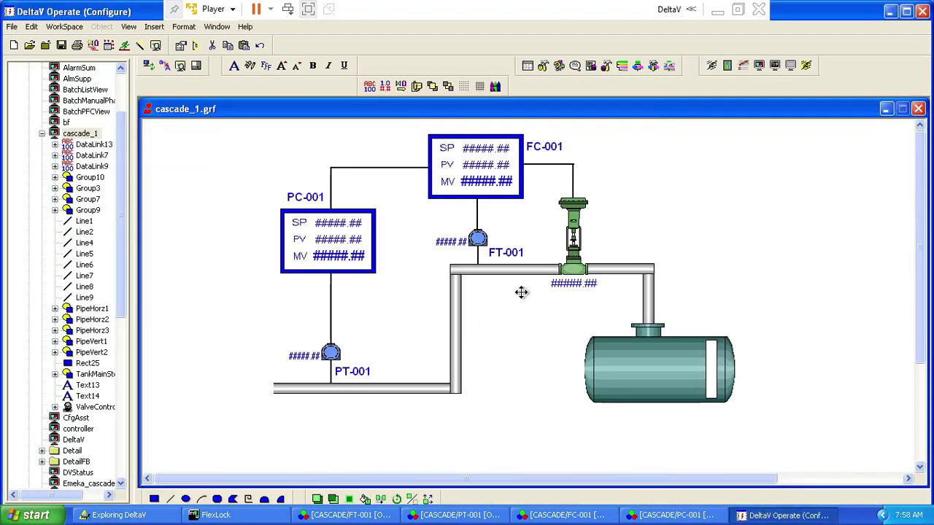
{"action": "left_click", "coordinate": [463, 166]}
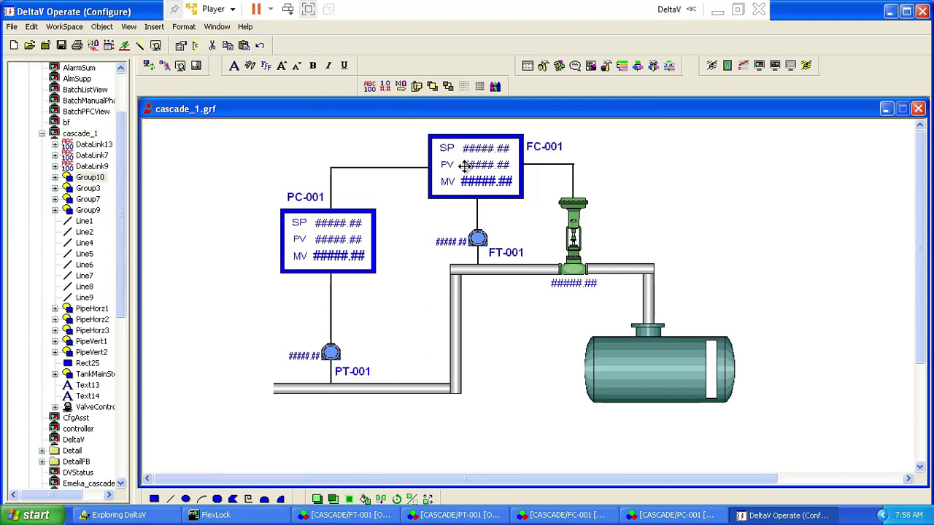
{"action": "double_click", "coordinate": [464, 166]}
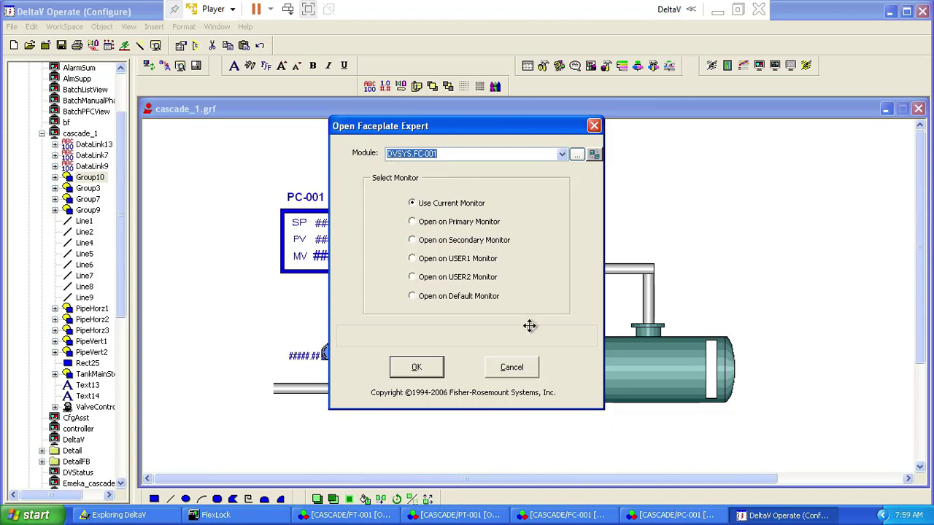
{"action": "left_click", "coordinate": [512, 367]}
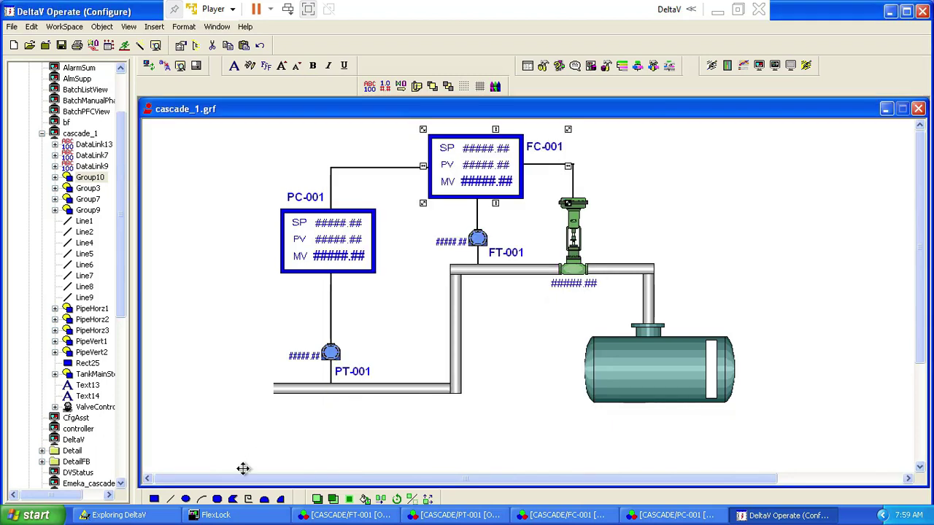
Draw a small rectangle in the empty area above the tank and give it the click command DeltaV Open Faceplate
{"action": "left_click", "coordinate": [154, 500]}
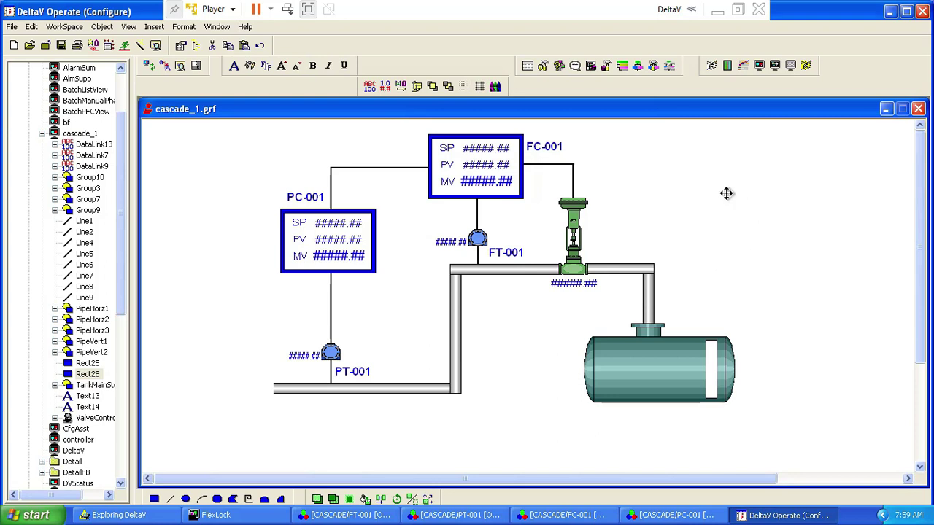
{"action": "left_click_drag", "start_coordinate": [718, 172], "coordinate": [757, 216]}
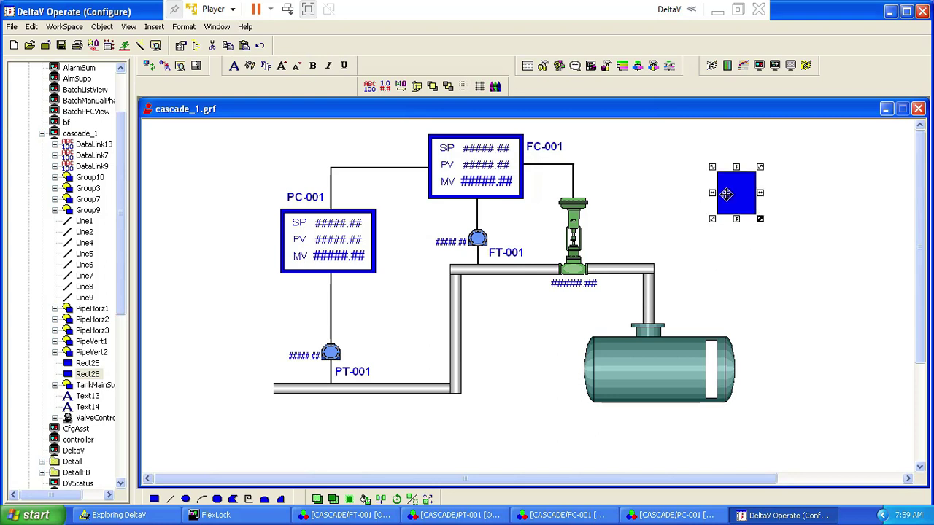
{"action": "double_click", "coordinate": [728, 194]}
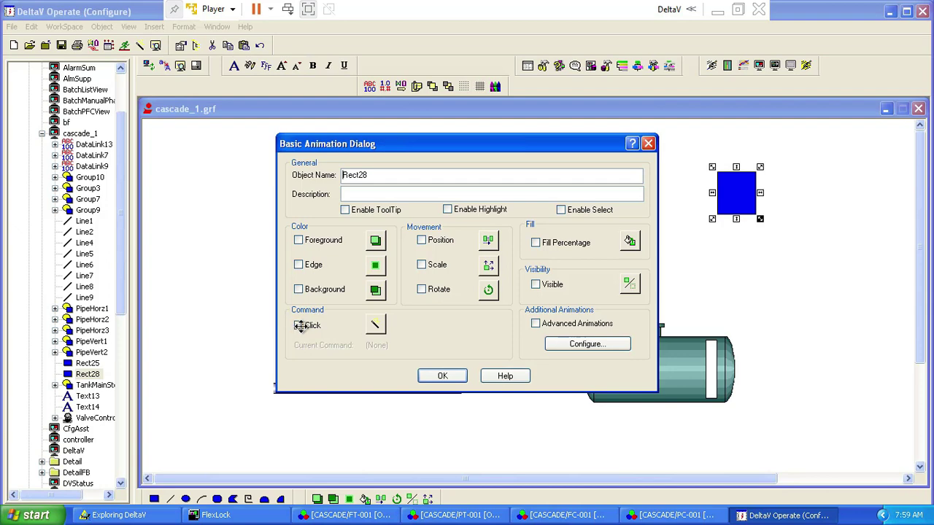
{"action": "left_click", "coordinate": [299, 325]}
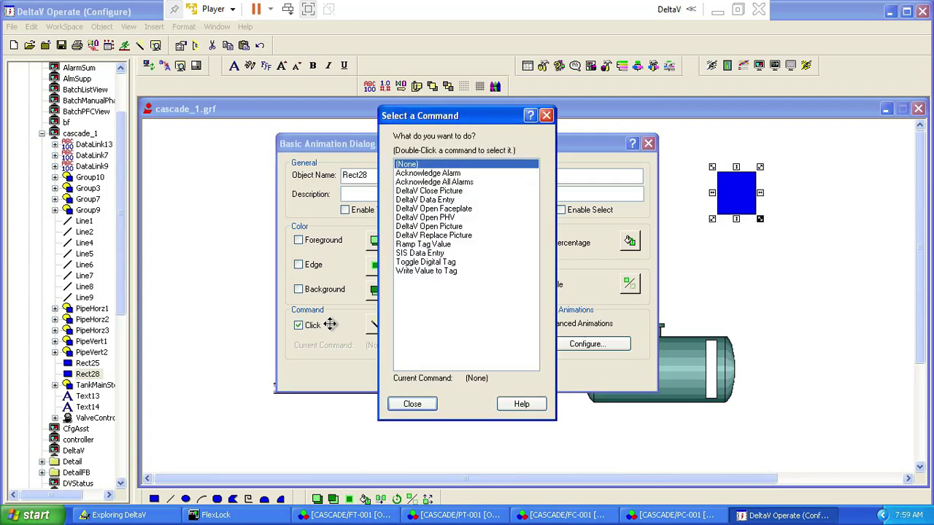
{"action": "double_click", "coordinate": [441, 209]}
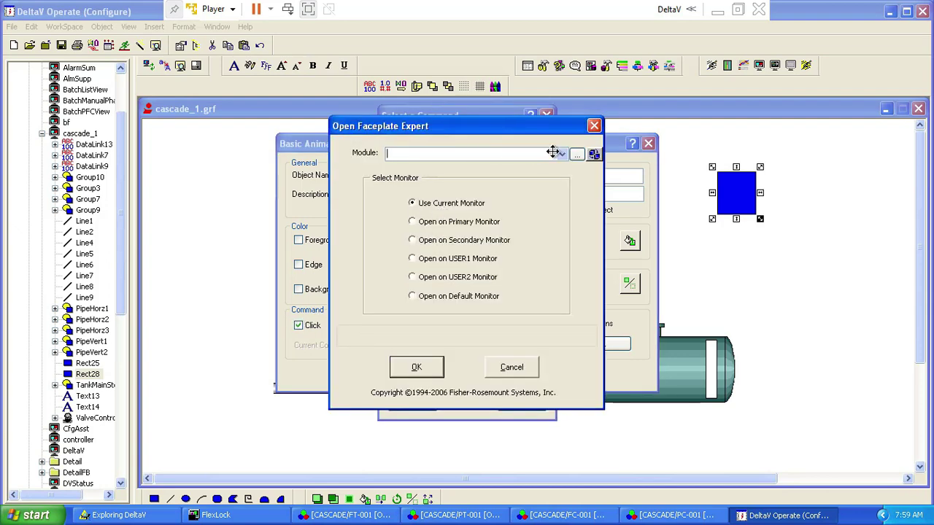
Assign module FC-001 from the CASCADE area to the faceplate command, keep Use Current Monitor, and accept the rectangle's animation
{"action": "left_click", "coordinate": [575, 154]}
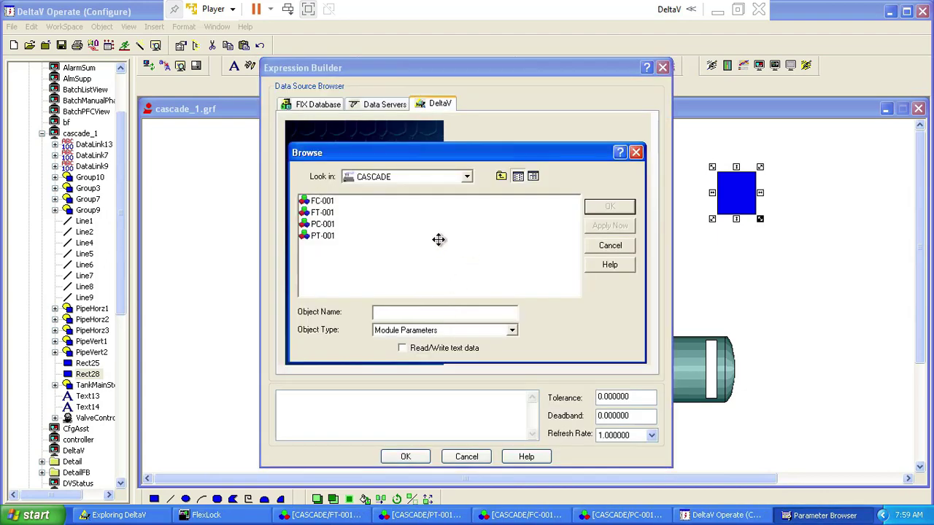
{"action": "left_click", "coordinate": [319, 203]}
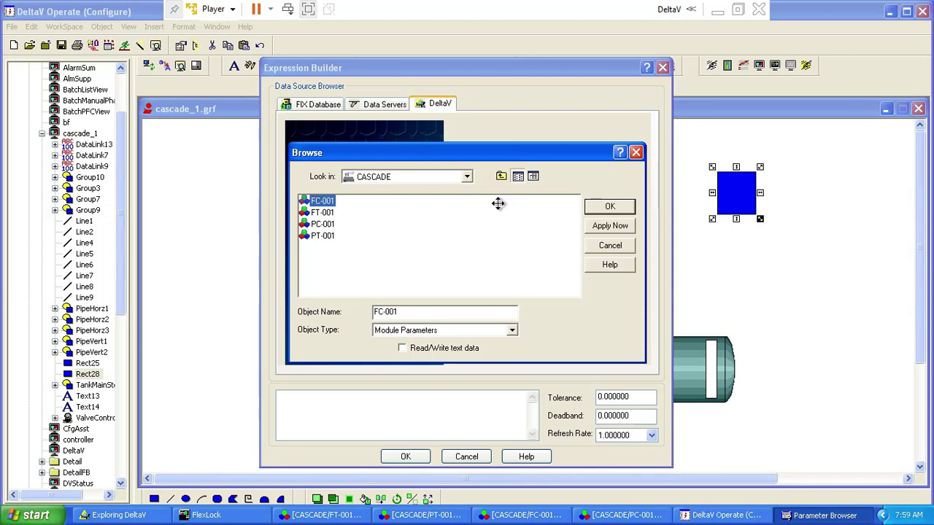
{"action": "left_click", "coordinate": [613, 206]}
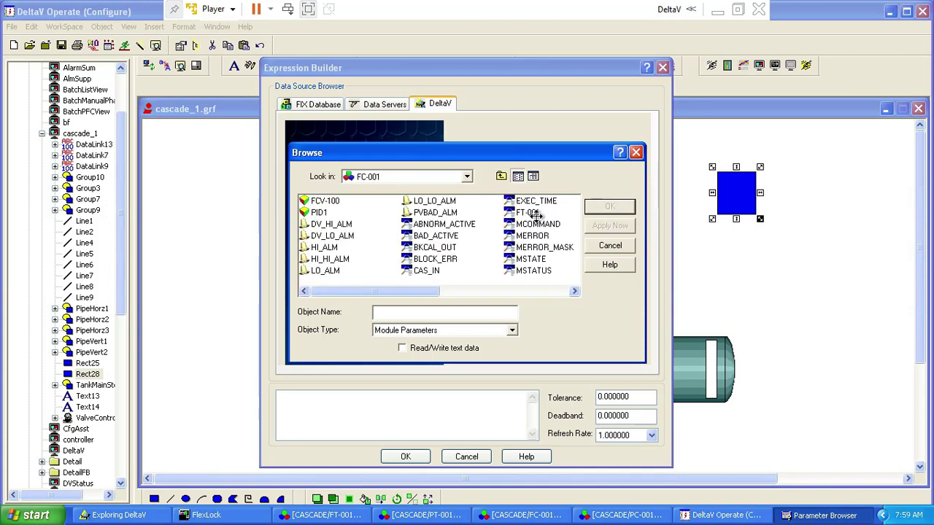
{"action": "left_click", "coordinate": [467, 177]}
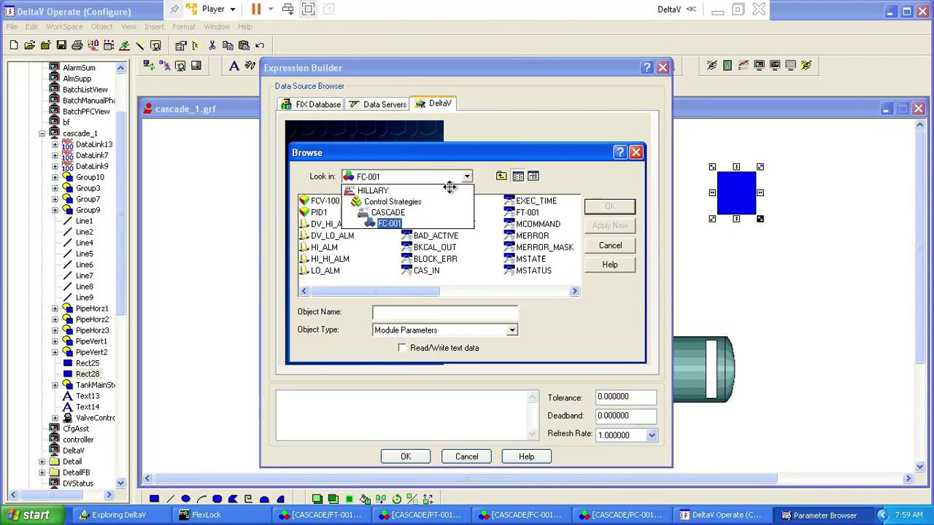
{"action": "left_click", "coordinate": [415, 212]}
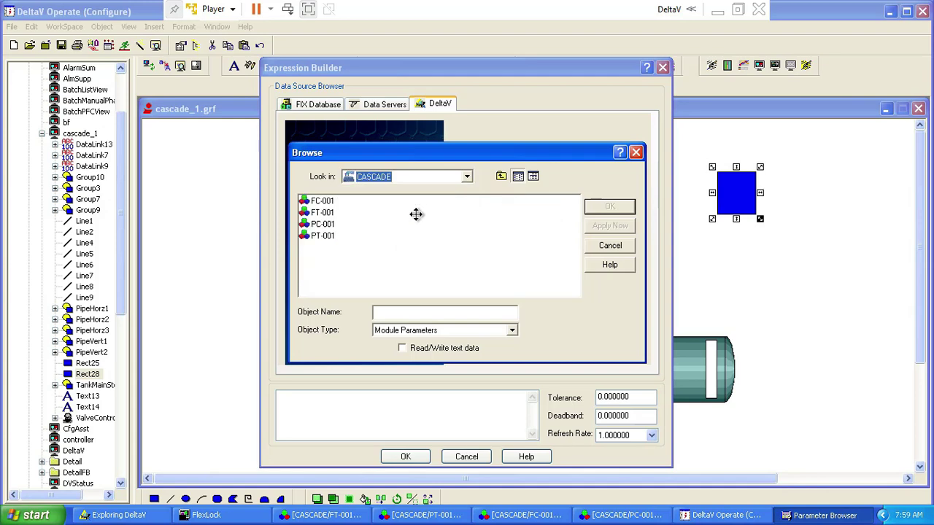
{"action": "left_click", "coordinate": [322, 201]}
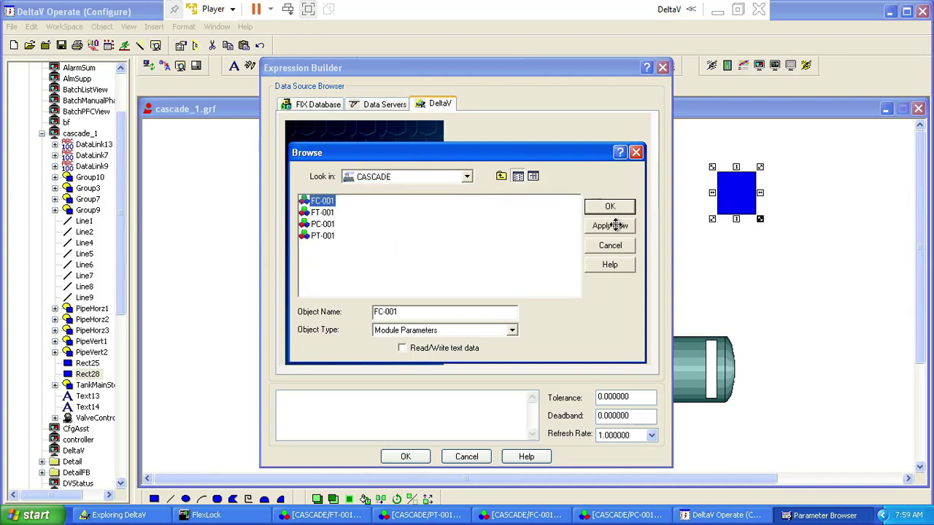
{"action": "left_click", "coordinate": [610, 207]}
{"action": "left_click", "coordinate": [405, 456]}
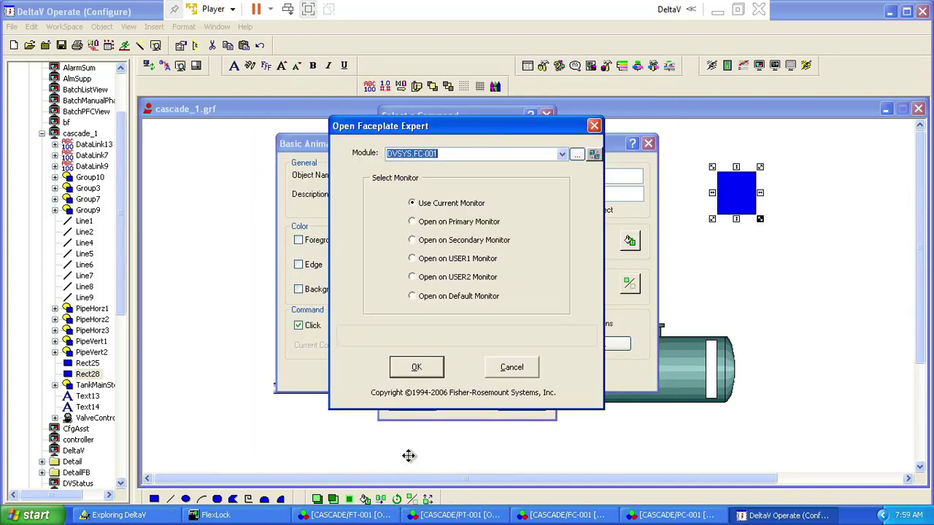
{"action": "left_click", "coordinate": [419, 369]}
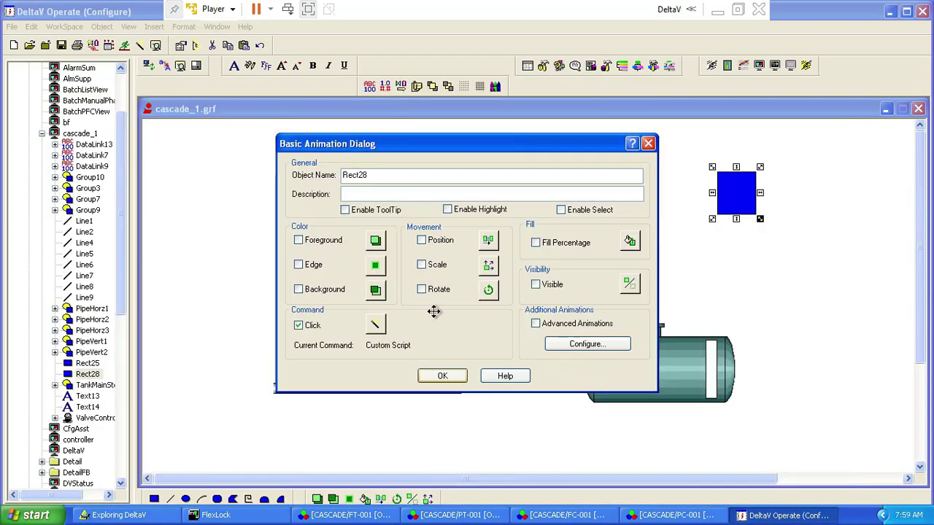
{"action": "left_click", "coordinate": [436, 376]}
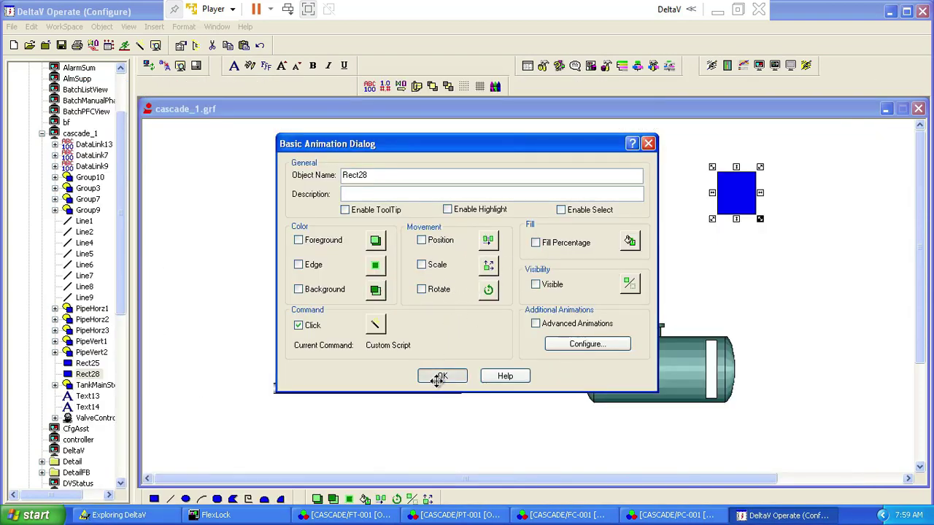
Check the module set in the new rectangle's faceplate command, and delete the rectangle from the picture
{"action": "double_click", "coordinate": [739, 196]}
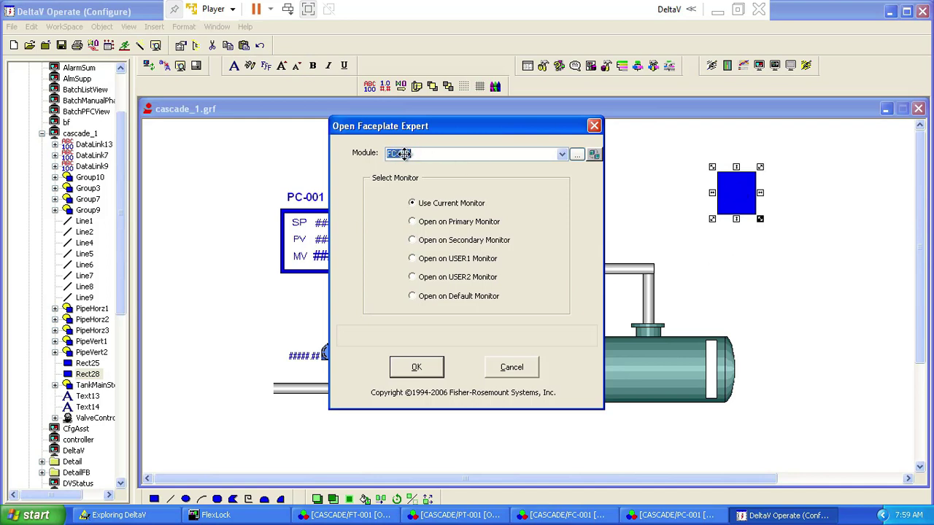
{"action": "left_click", "coordinate": [511, 369]}
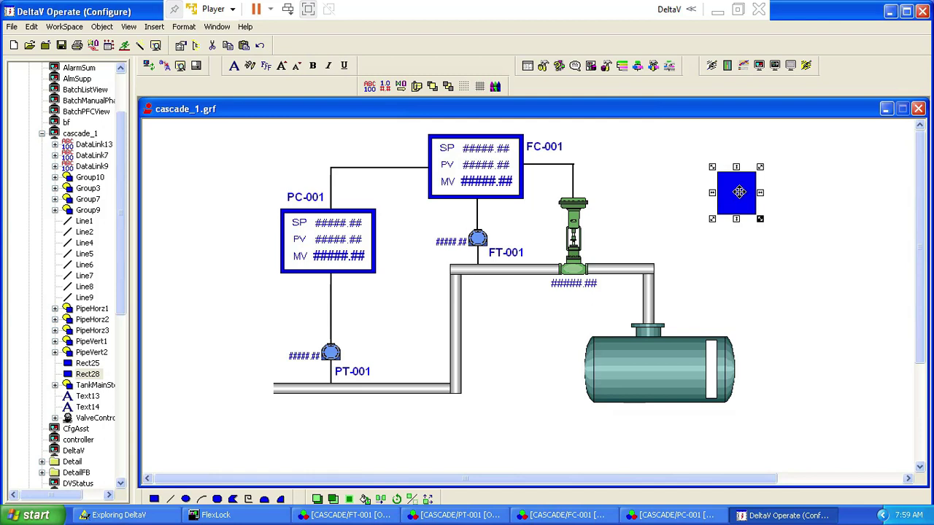
{"action": "key", "text": "Delete"}
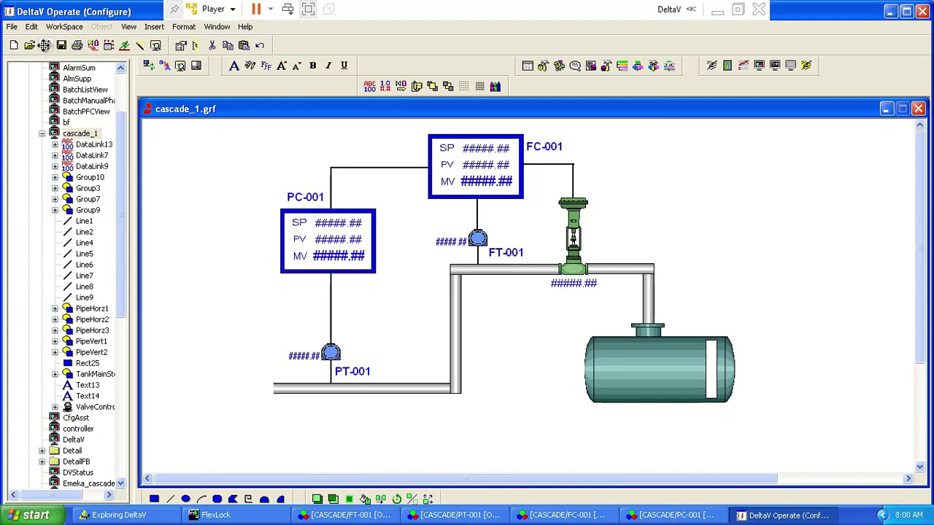
Close the cascade_1 picture, switch the workspace to run mode, and dismiss the startup notices
{"action": "left_click", "coordinate": [43, 45]}
{"action": "left_click", "coordinate": [45, 27]}
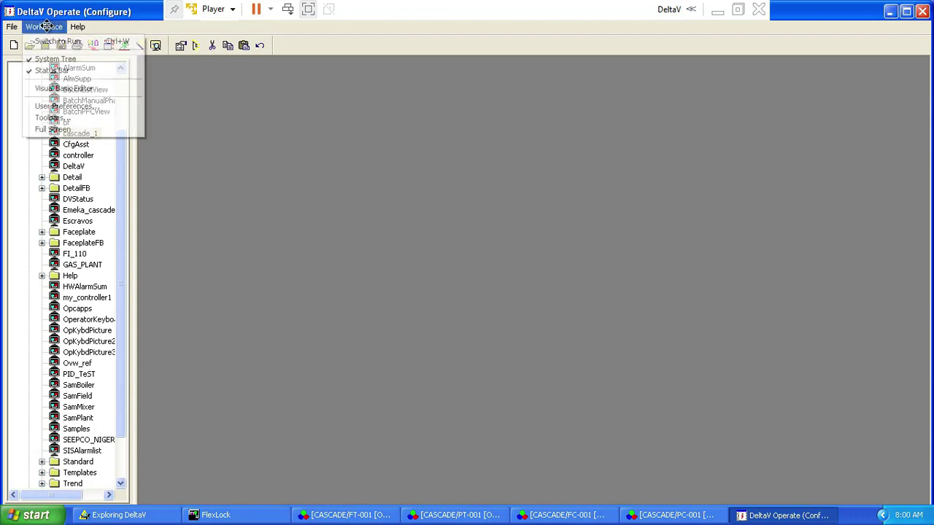
{"action": "left_click", "coordinate": [57, 41]}
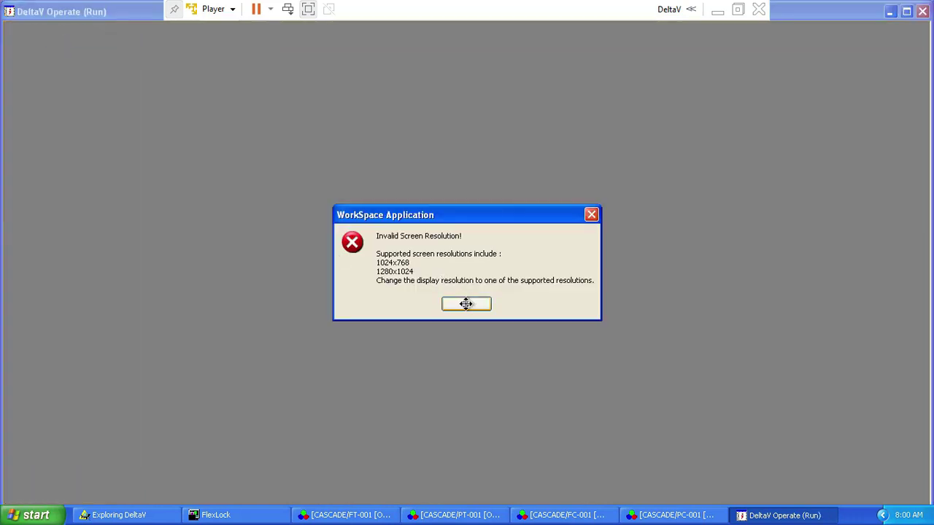
{"action": "left_click", "coordinate": [466, 304]}
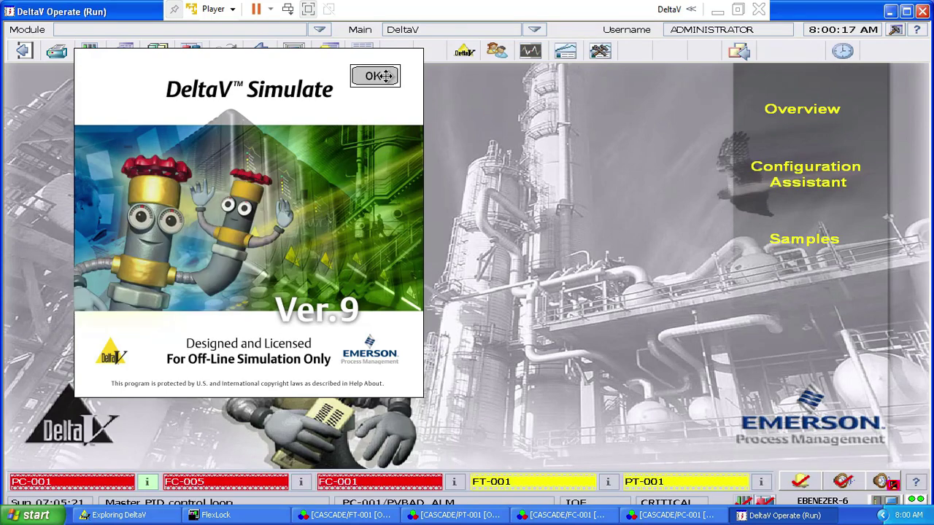
{"action": "left_click", "coordinate": [376, 76]}
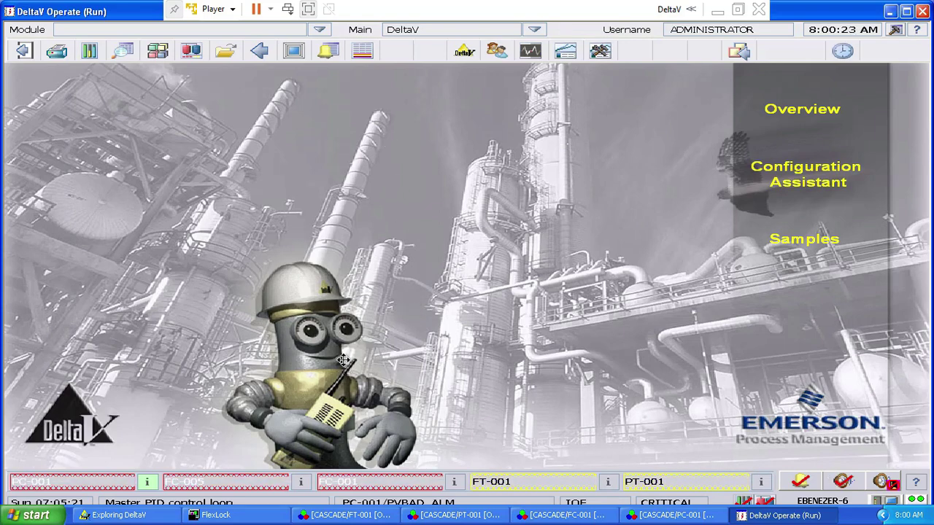
Open cascade_1 as the main display and decline resetting the operator interface to the default layout
{"action": "left_click", "coordinate": [227, 50]}
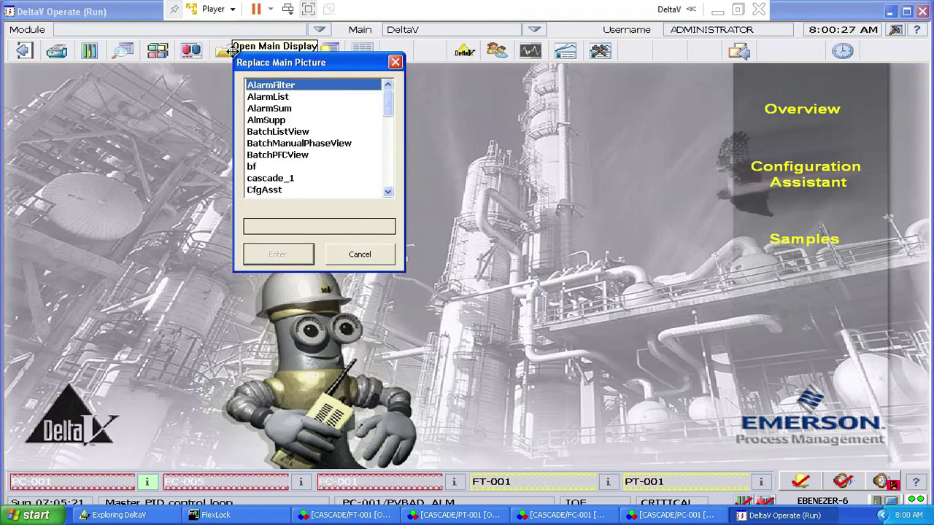
{"action": "left_click", "coordinate": [272, 178]}
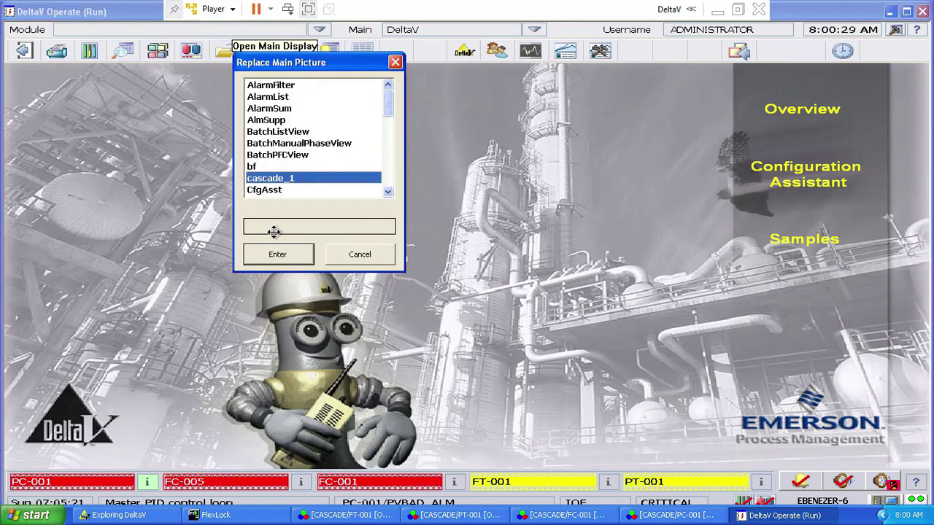
{"action": "left_click", "coordinate": [277, 254]}
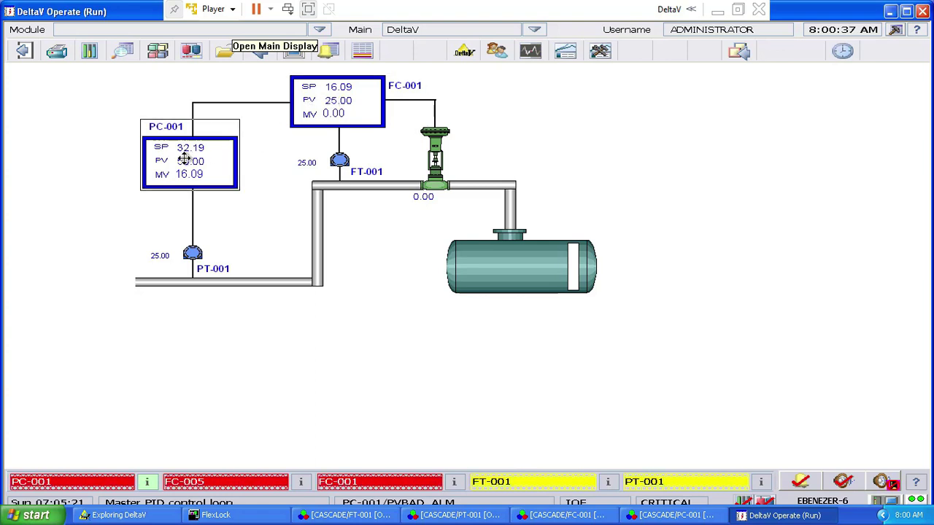
{"action": "left_click", "coordinate": [338, 100]}
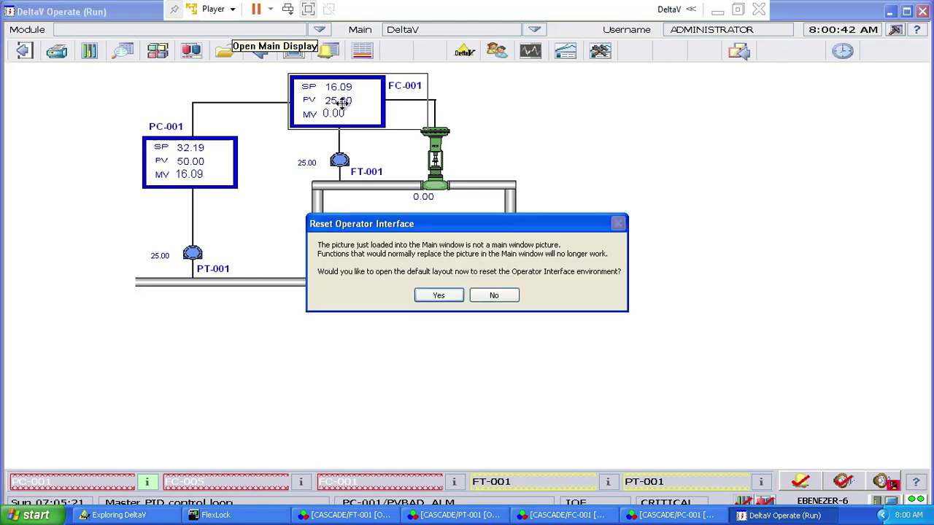
{"action": "left_click", "coordinate": [486, 296]}
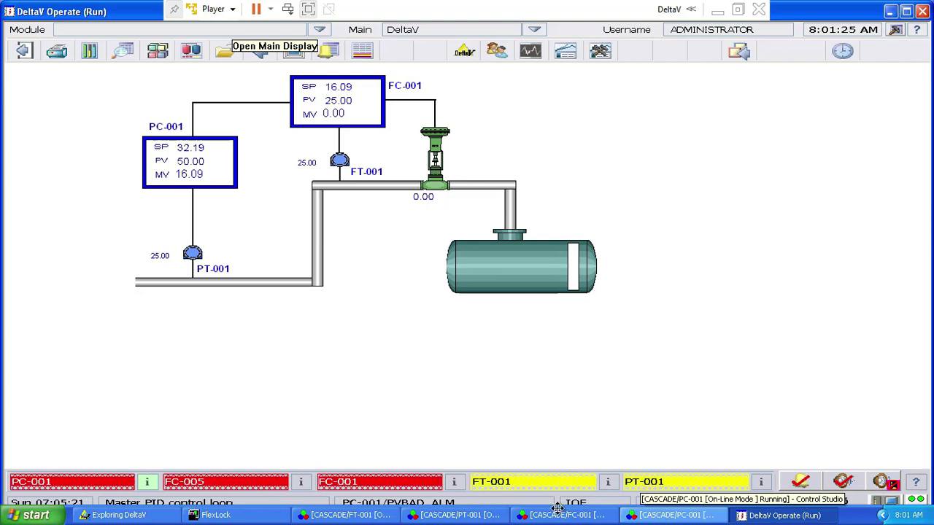
Switch to the FT-001 module in Control Studio, leave on-line mode, and check the AI1 block's SIMULATE properties
{"action": "left_click", "coordinate": [343, 517]}
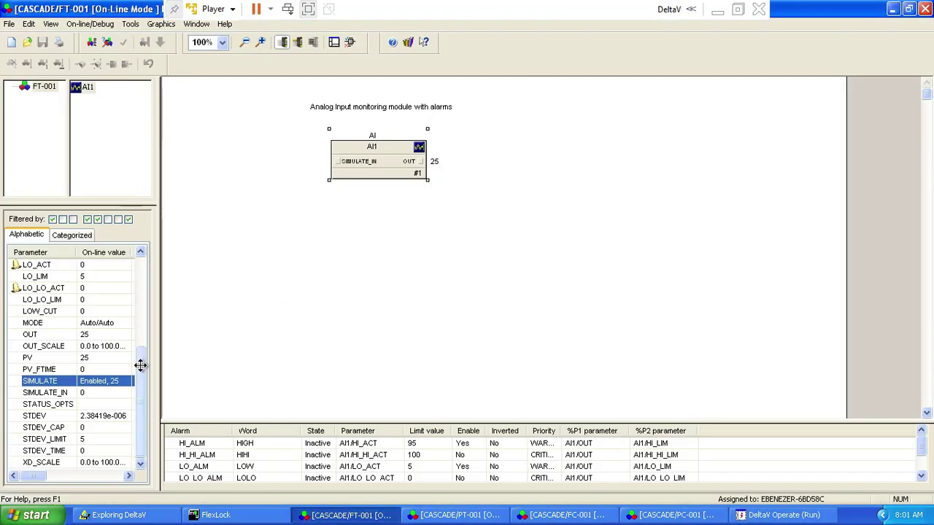
{"action": "left_click", "coordinate": [299, 42]}
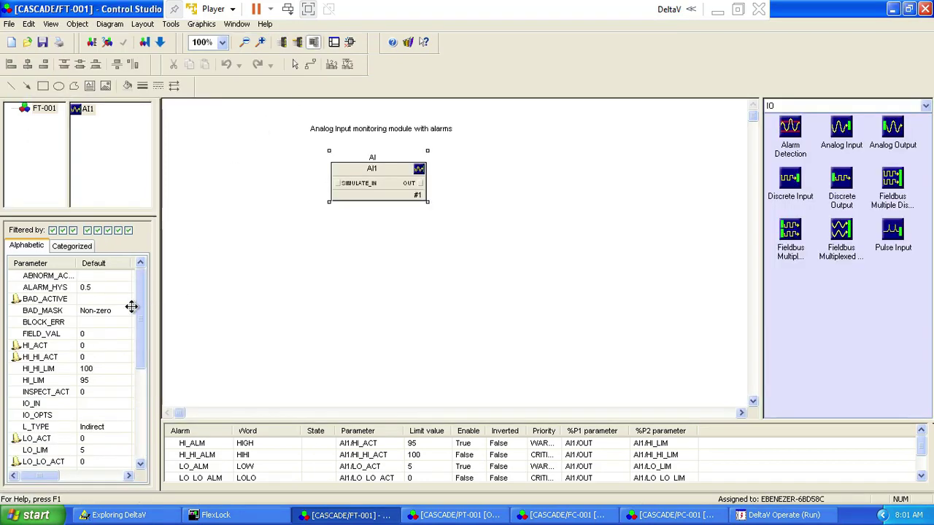
{"action": "left_click", "coordinate": [148, 410]}
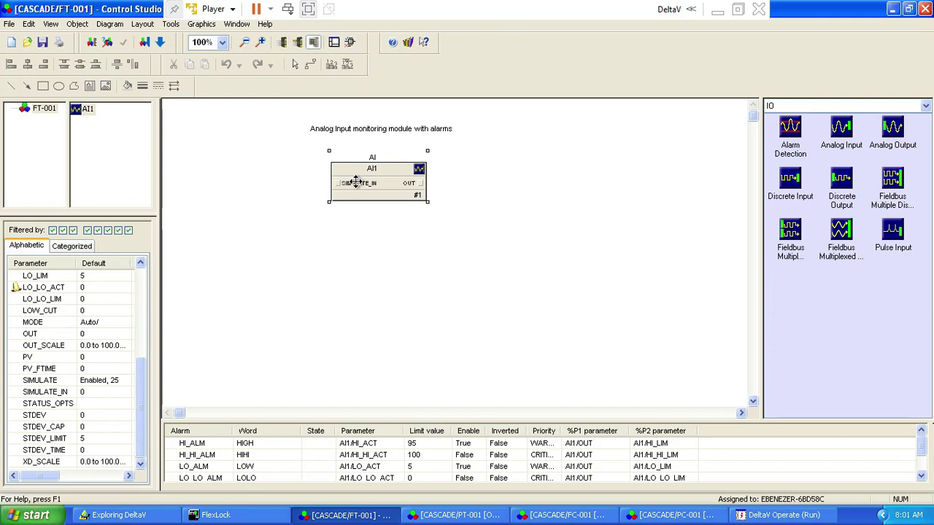
{"action": "left_click", "coordinate": [356, 183]}
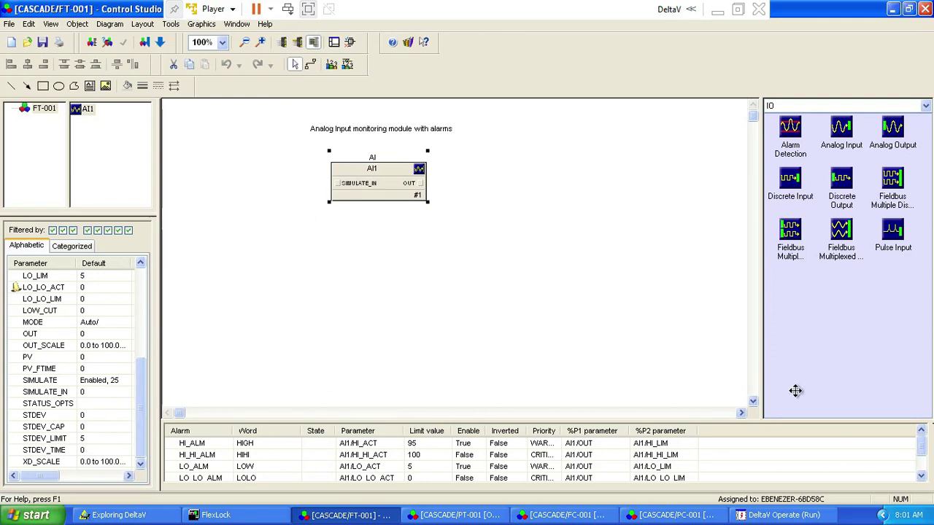
{"action": "left_click", "coordinate": [100, 380]}
{"action": "double_click", "coordinate": [99, 380]}
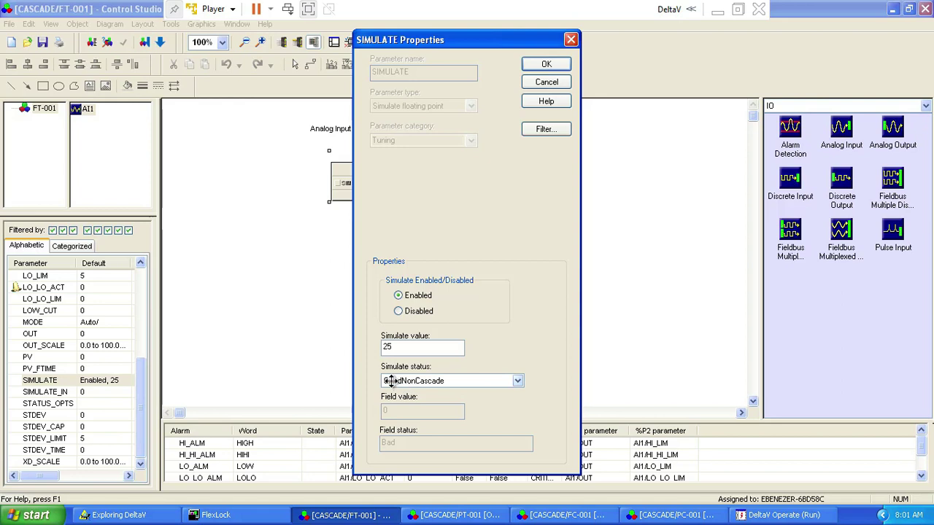
{"action": "left_click", "coordinate": [546, 64]}
Review the value and status options of AI1's SIMULATE_IN parameter, and leave its properties without changes
{"action": "double_click", "coordinate": [89, 392]}
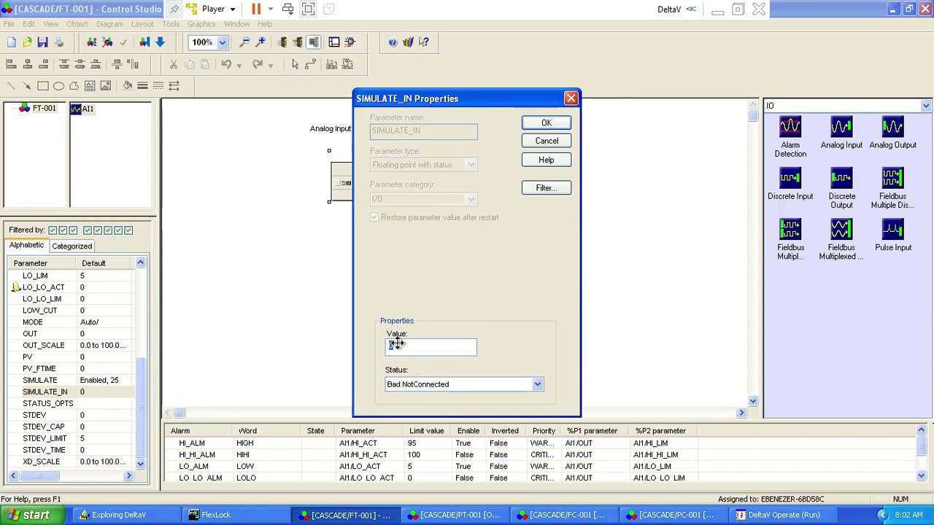
{"action": "left_click", "coordinate": [416, 385]}
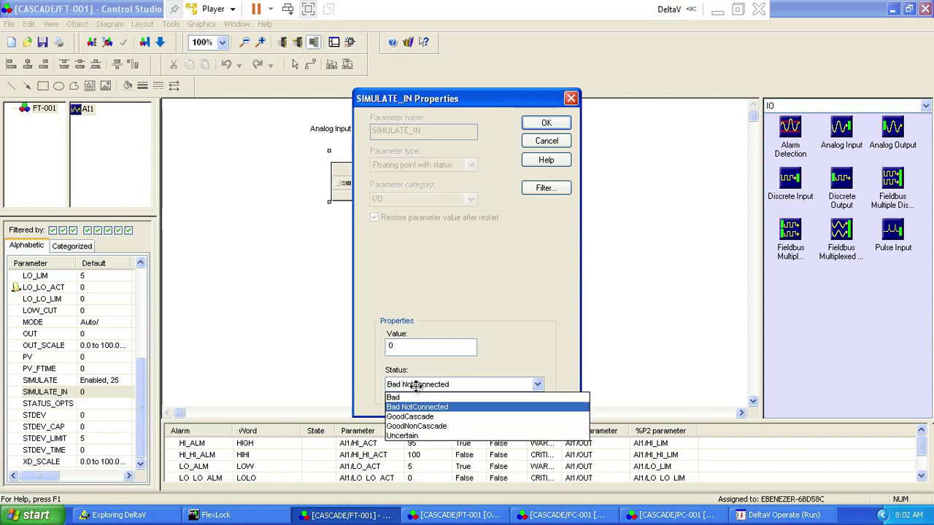
{"action": "left_click", "coordinate": [416, 389]}
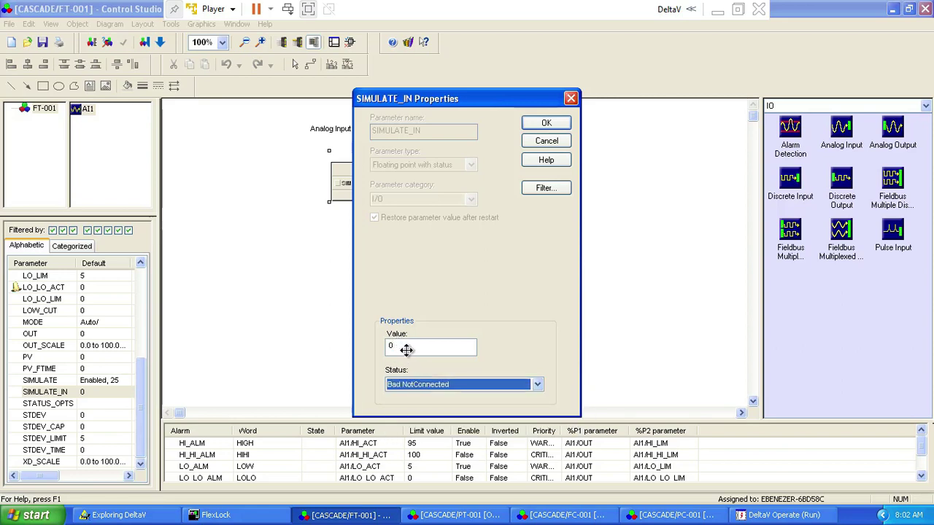
{"action": "left_click", "coordinate": [423, 387]}
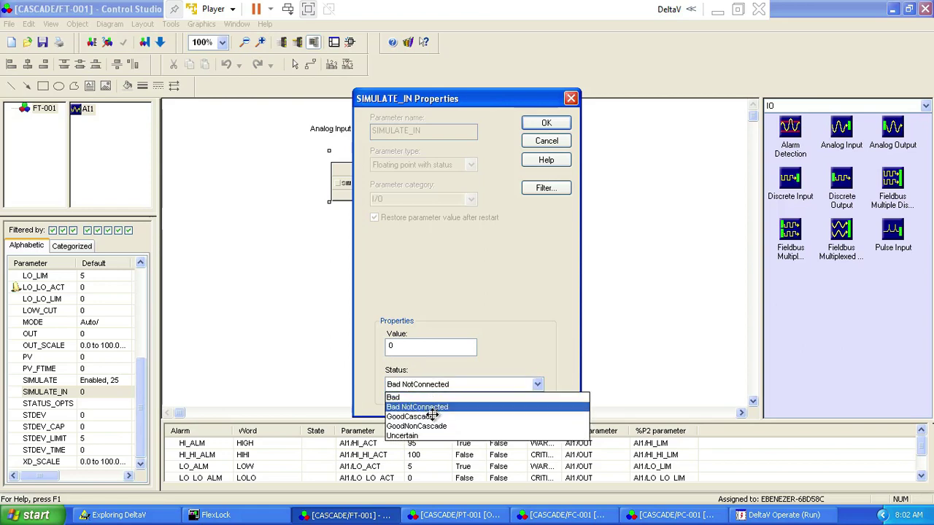
{"action": "left_click", "coordinate": [440, 300]}
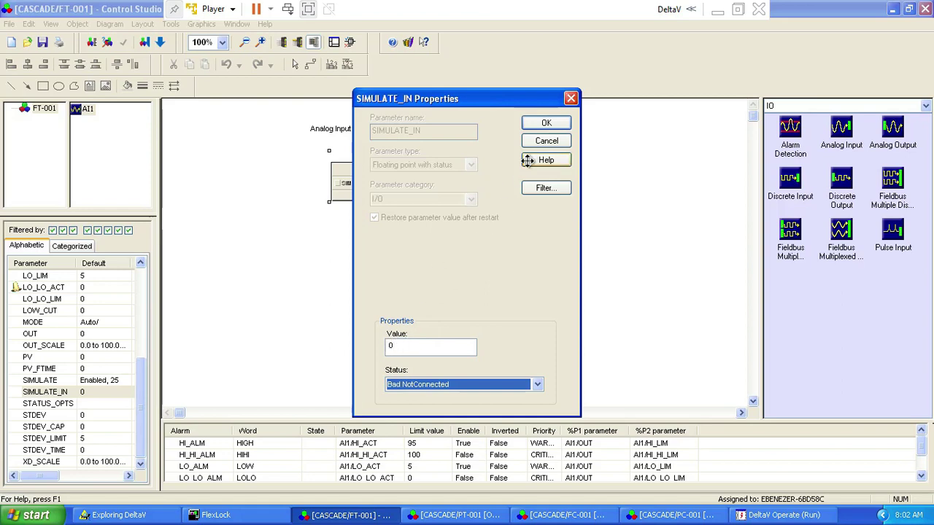
{"action": "left_click", "coordinate": [545, 140]}
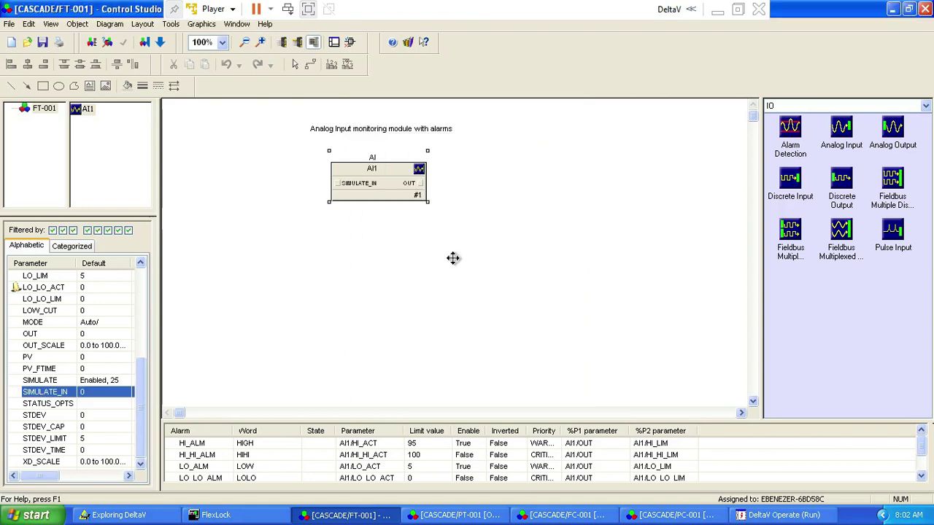
Switch back to DeltaV Operate, open the PC-001 faceplate, and raise its setpoint slider to about 41.5
{"action": "left_click", "coordinate": [779, 515]}
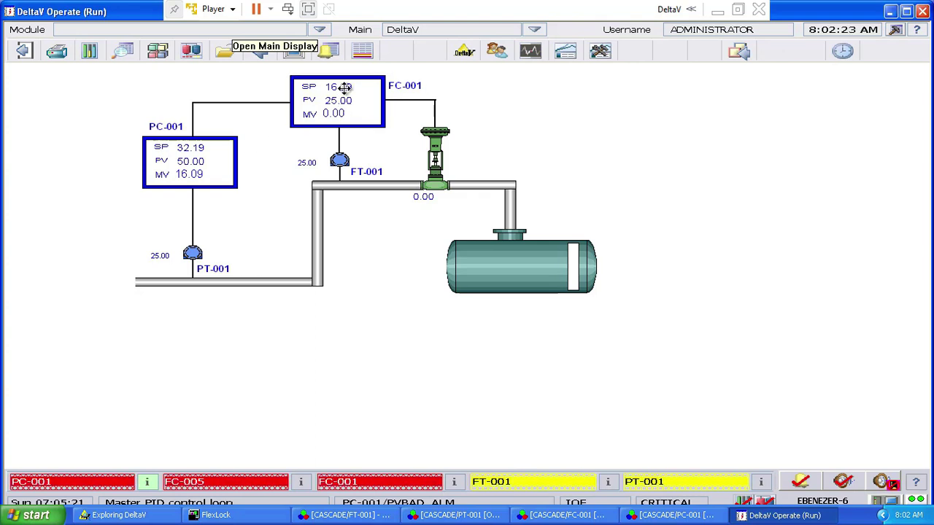
{"action": "left_click", "coordinate": [184, 162]}
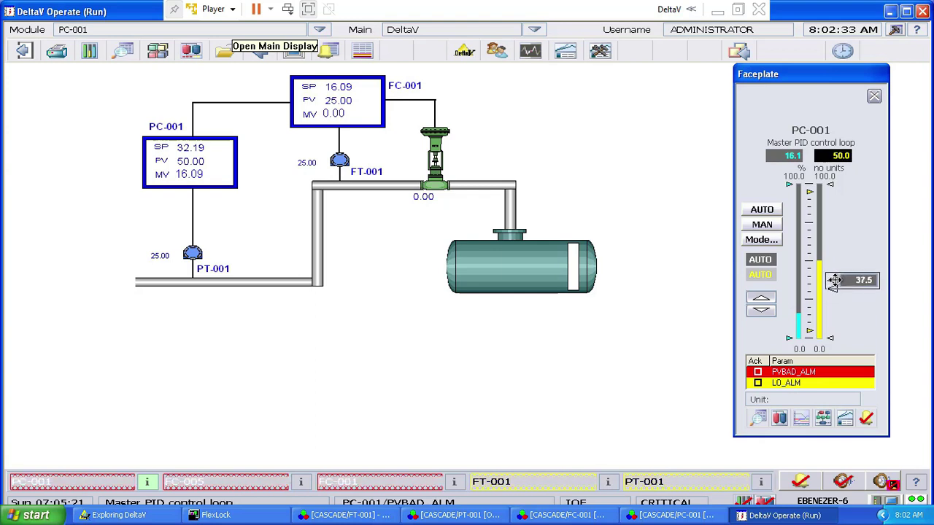
{"action": "left_click_drag", "start_coordinate": [834, 288], "coordinate": [834, 273]}
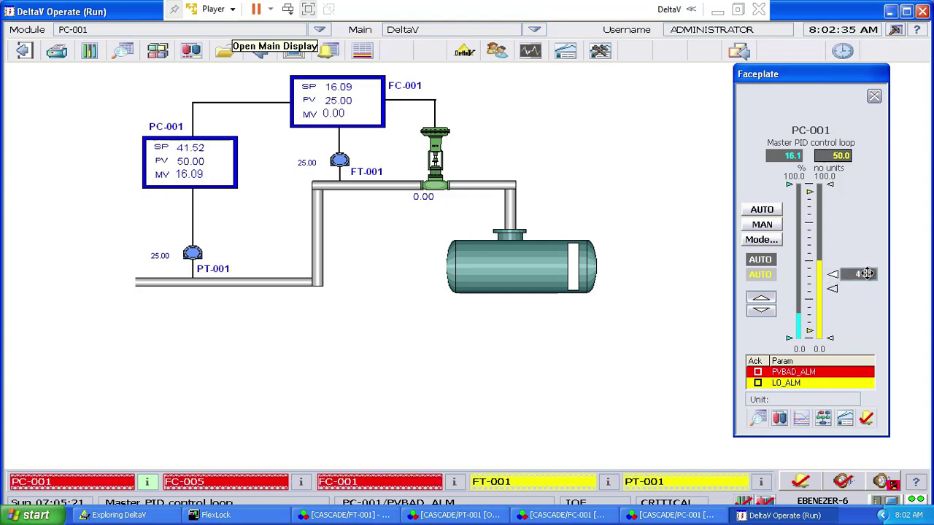
Set the PC-001 setpoint to exactly 50 through data entry, and close its faceplate
{"action": "left_click", "coordinate": [821, 276]}
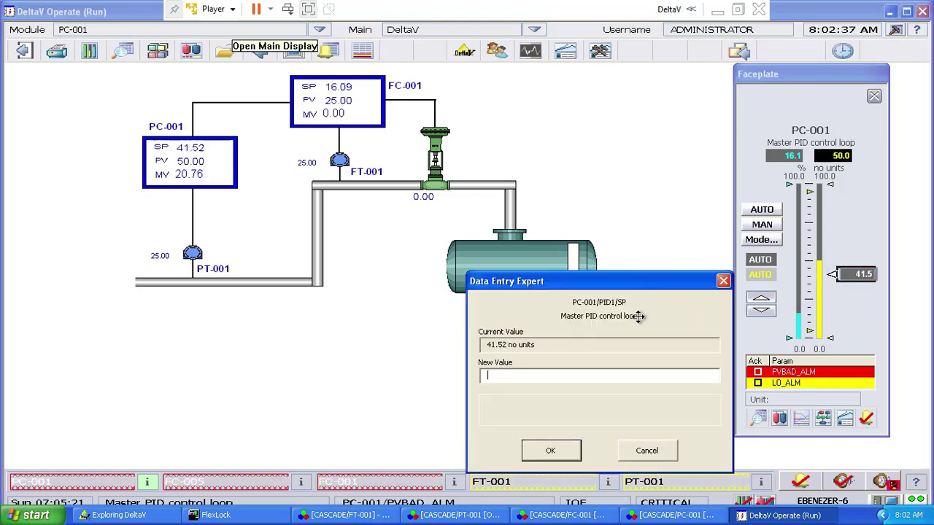
{"action": "type", "text": "50"}
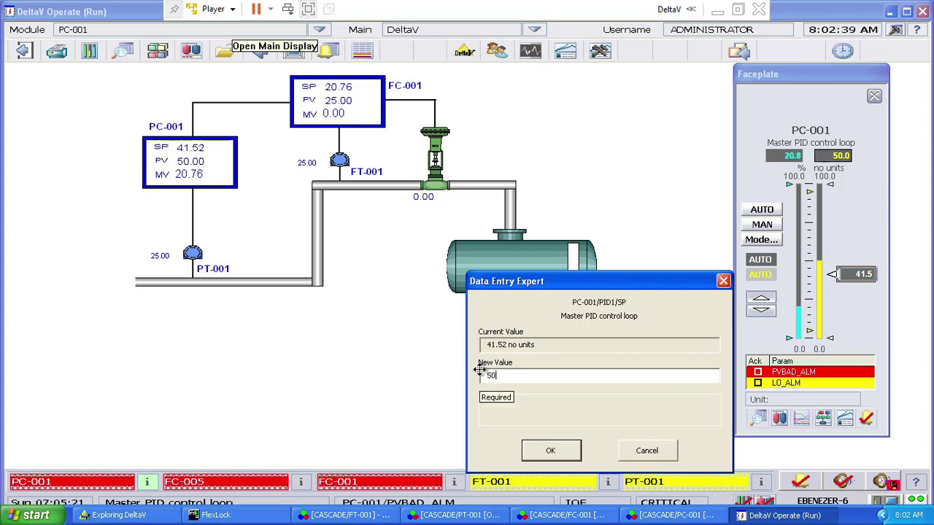
{"action": "key", "text": "Return"}
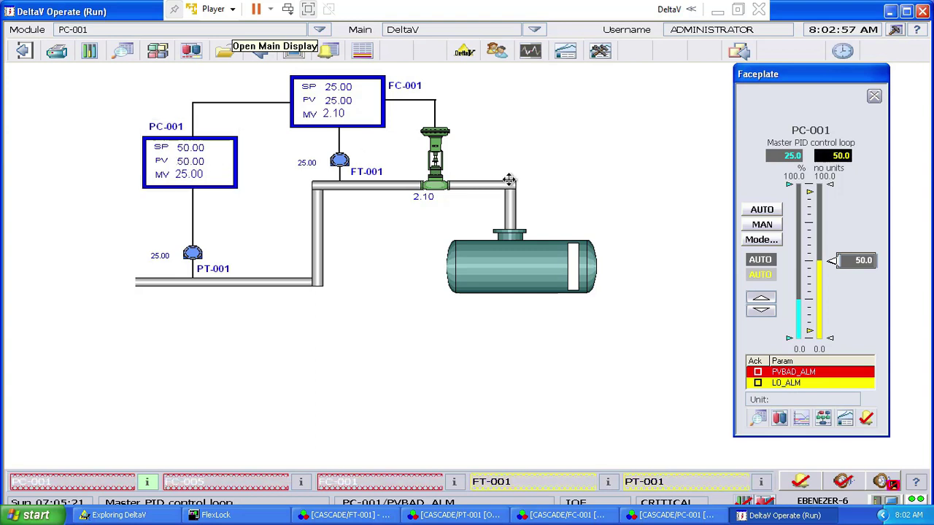
{"action": "left_click", "coordinate": [875, 98]}
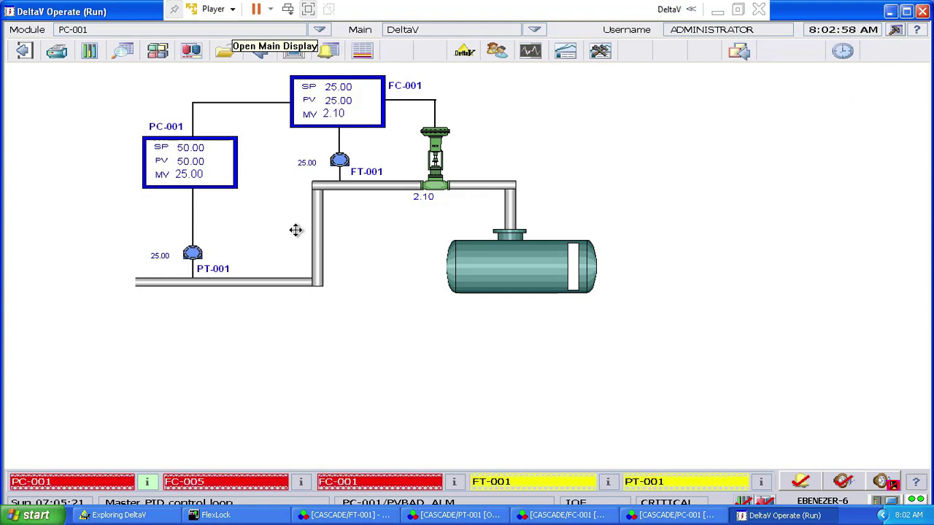
View the PT-001 faceplate, and examine the limits, alarms and tuning in PC-001's detail display
{"action": "left_click", "coordinate": [193, 252]}
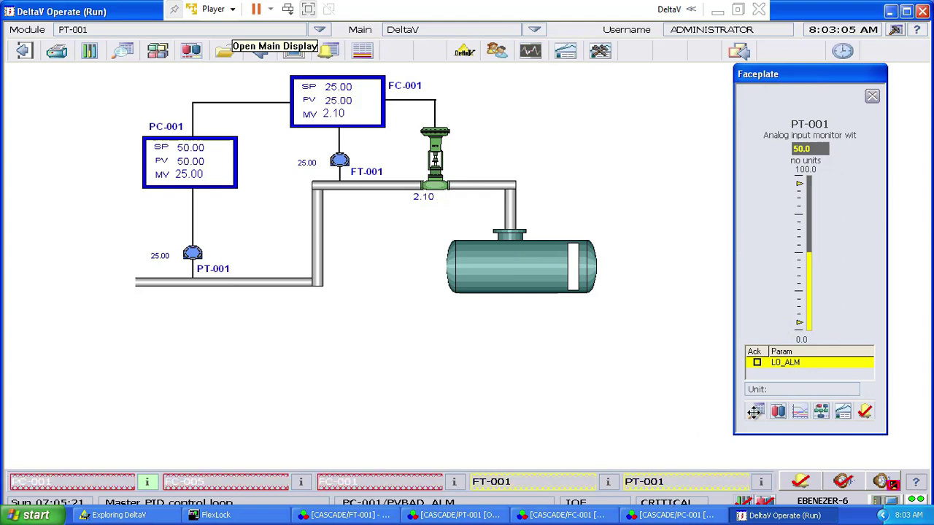
{"action": "left_click", "coordinate": [874, 96]}
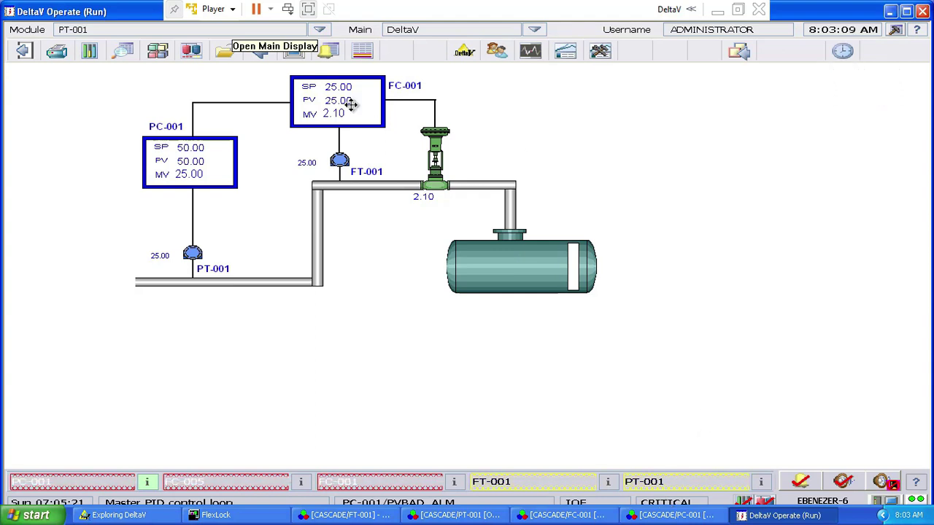
{"action": "left_click", "coordinate": [208, 157]}
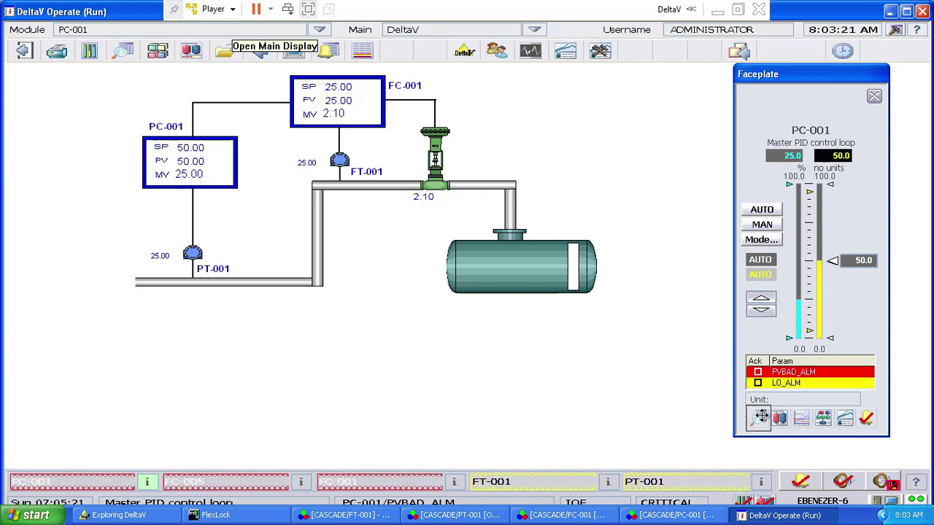
{"action": "left_click", "coordinate": [760, 416]}
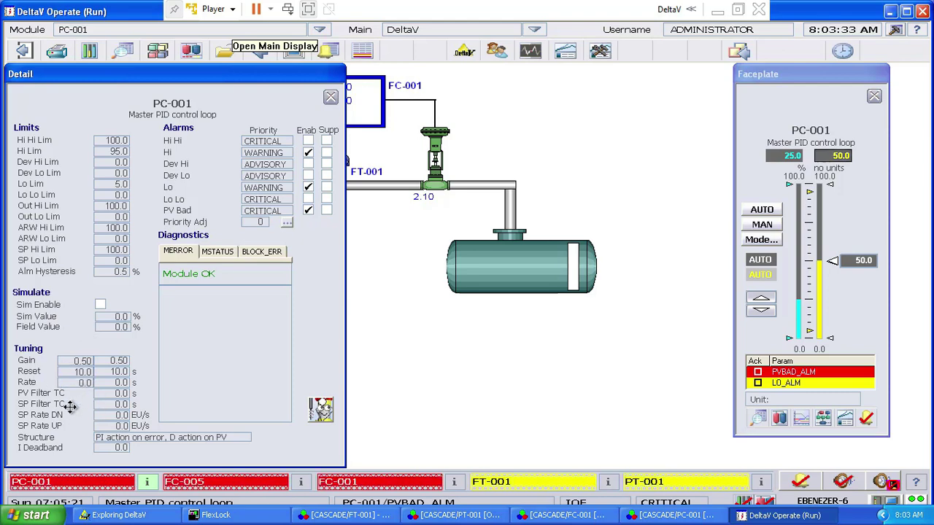
{"action": "left_click", "coordinate": [332, 97]}
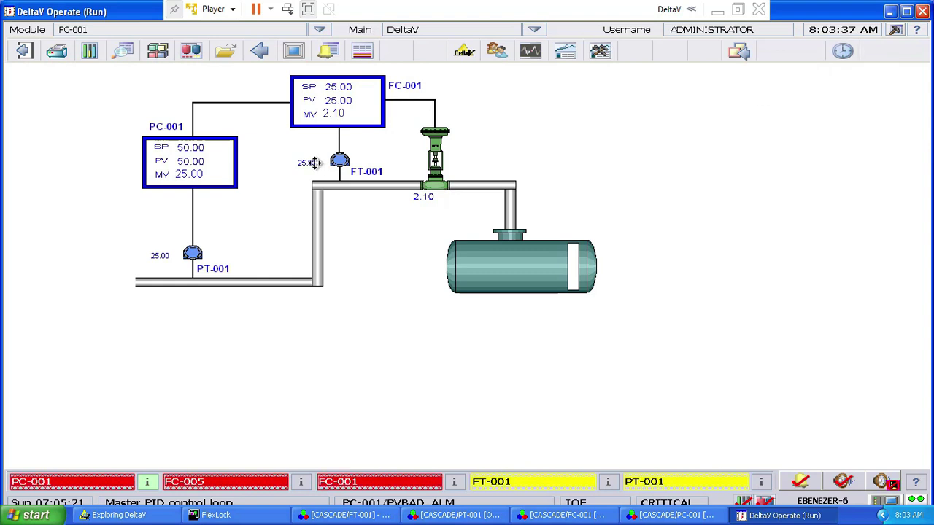
Open PT-001's detail display from its faceplate and set the simulate value to 30 with simulation enabled
{"action": "left_click", "coordinate": [192, 253]}
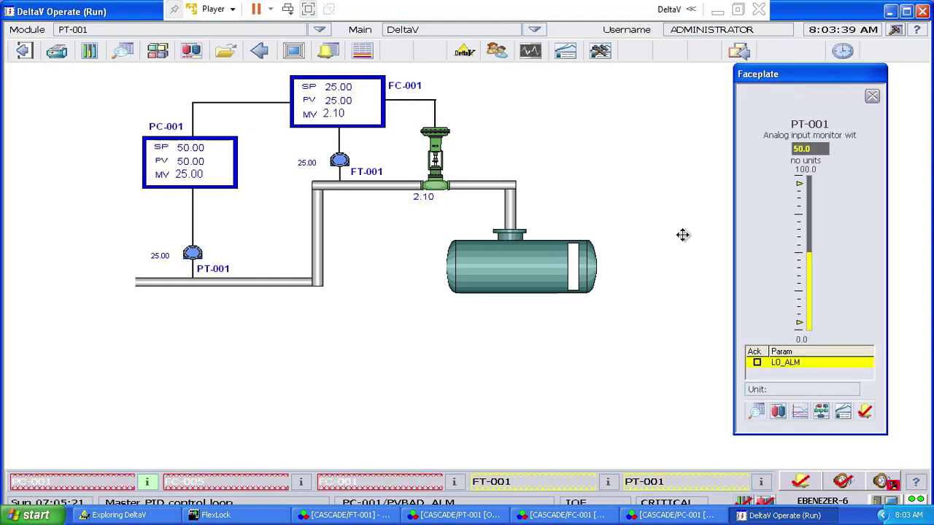
{"action": "left_click", "coordinate": [759, 408]}
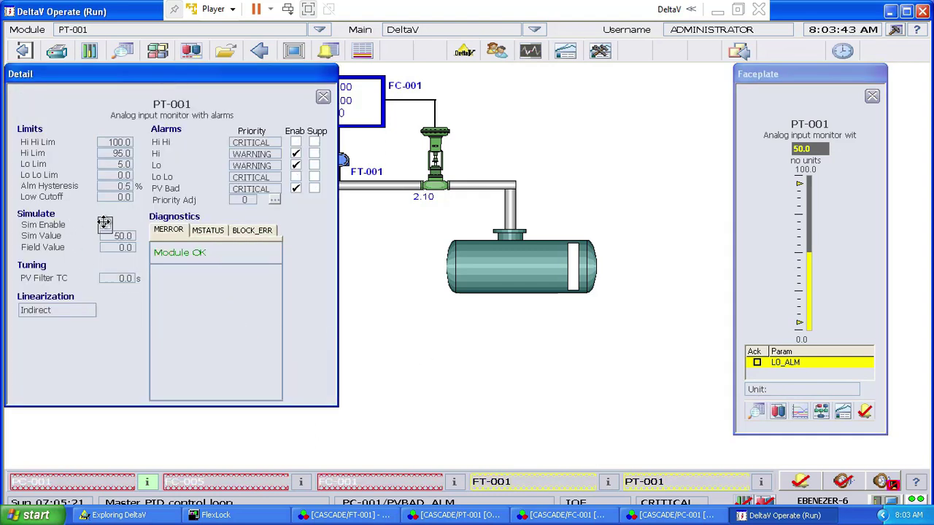
{"action": "left_click", "coordinate": [105, 223]}
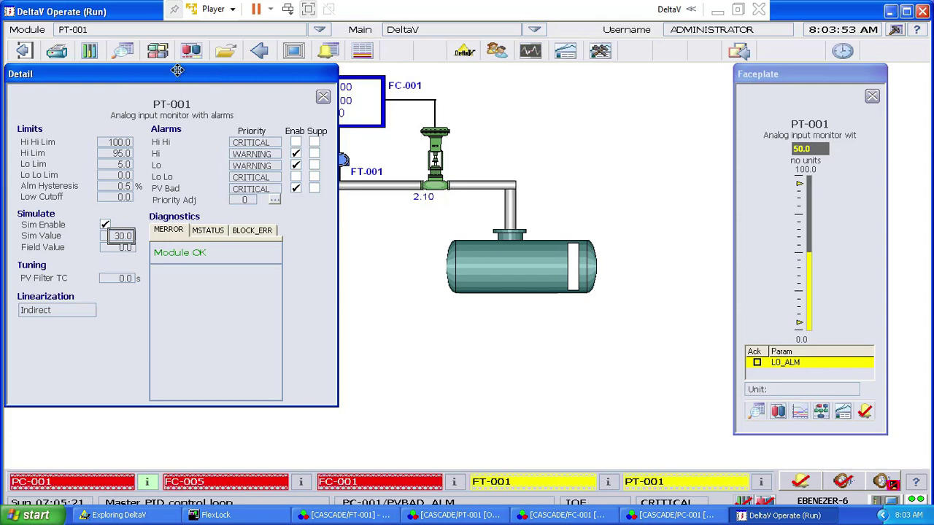
Move PT-001's detail display clear of the loop graphic to view the controller values, and close the detail display and faceplate
{"action": "left_click_drag", "start_coordinate": [177, 70], "coordinate": [317, 315]}
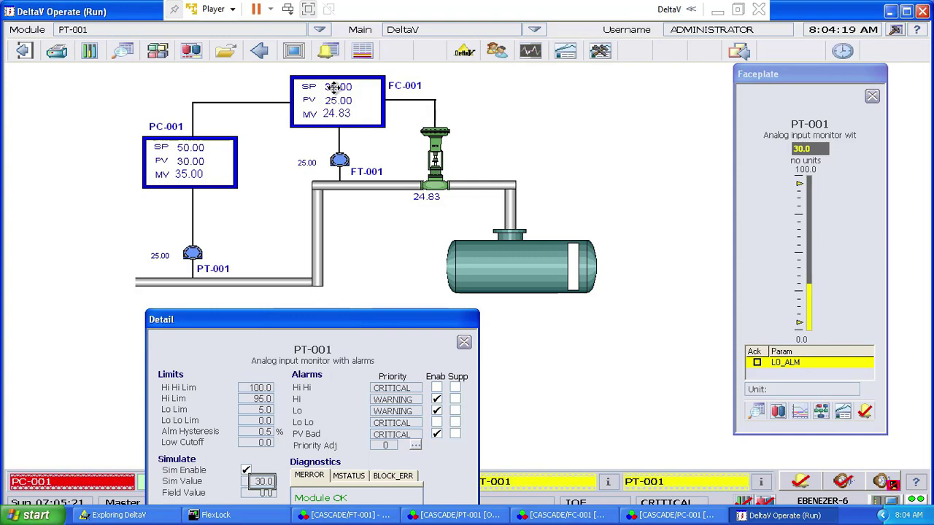
{"action": "left_click", "coordinate": [464, 345]}
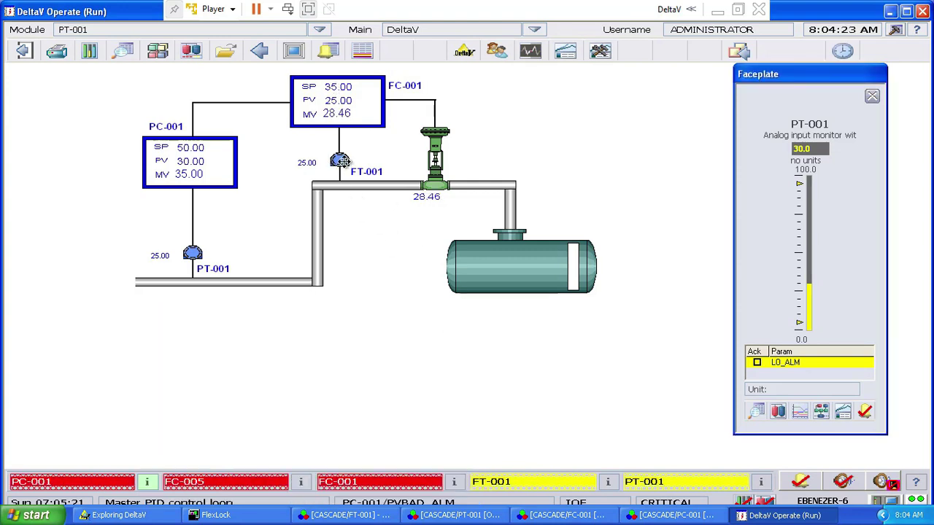
{"action": "left_click", "coordinate": [872, 96]}
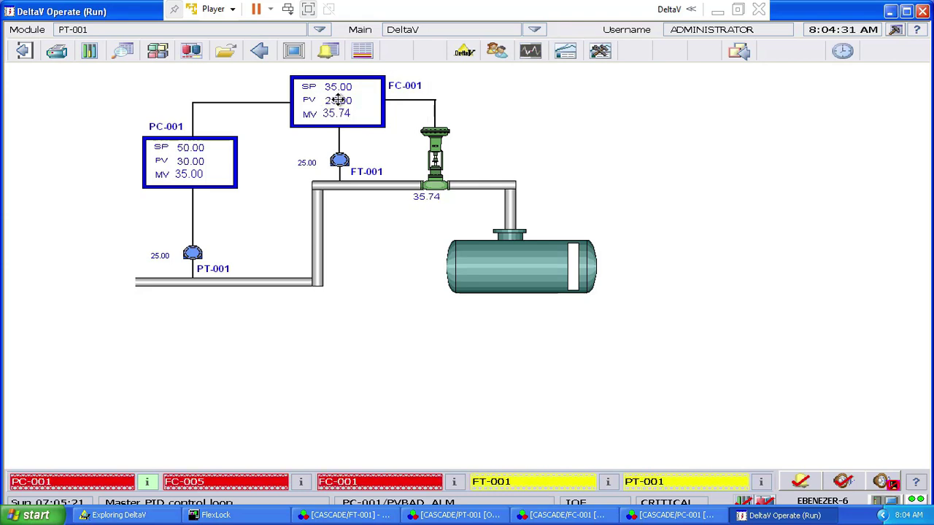
Open FT-001's detail display from its faceplate, set the simulate value to 40, and close both displays
{"action": "left_click", "coordinate": [339, 161]}
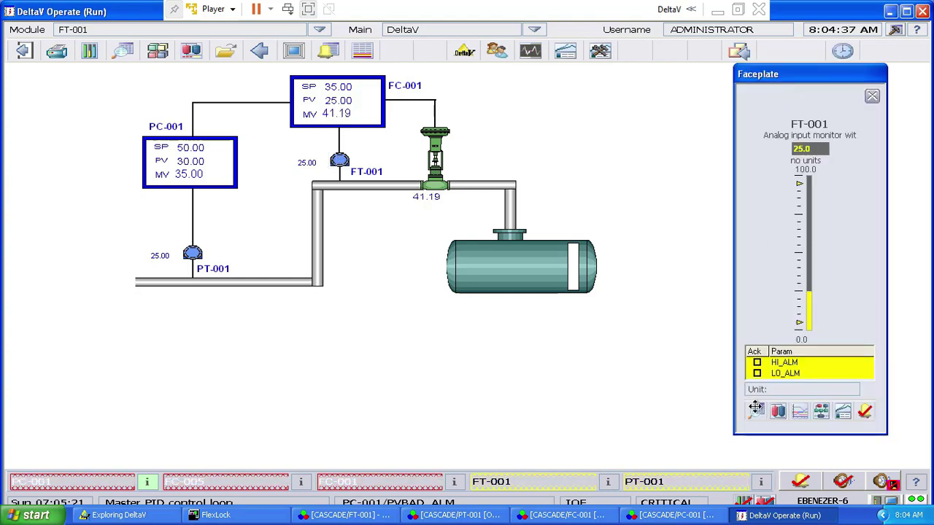
{"action": "left_click", "coordinate": [427, 343]}
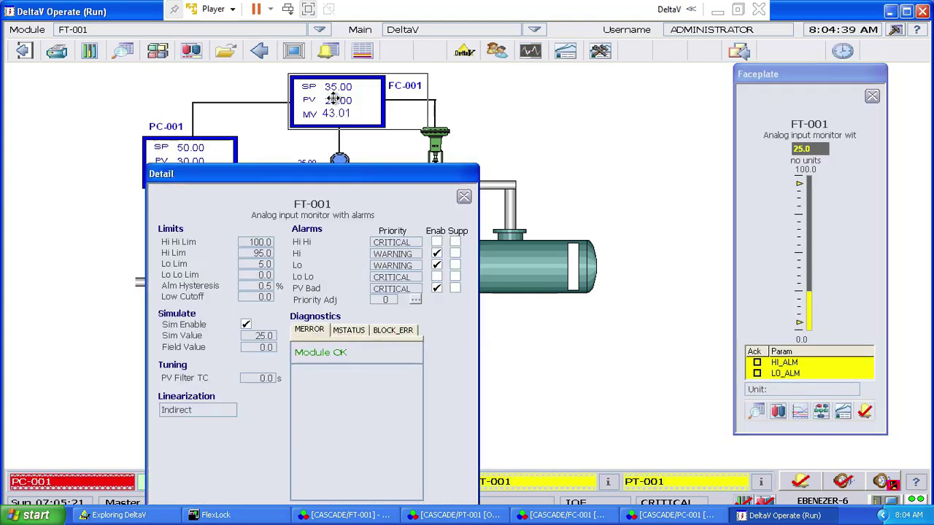
{"action": "left_click", "coordinate": [260, 337]}
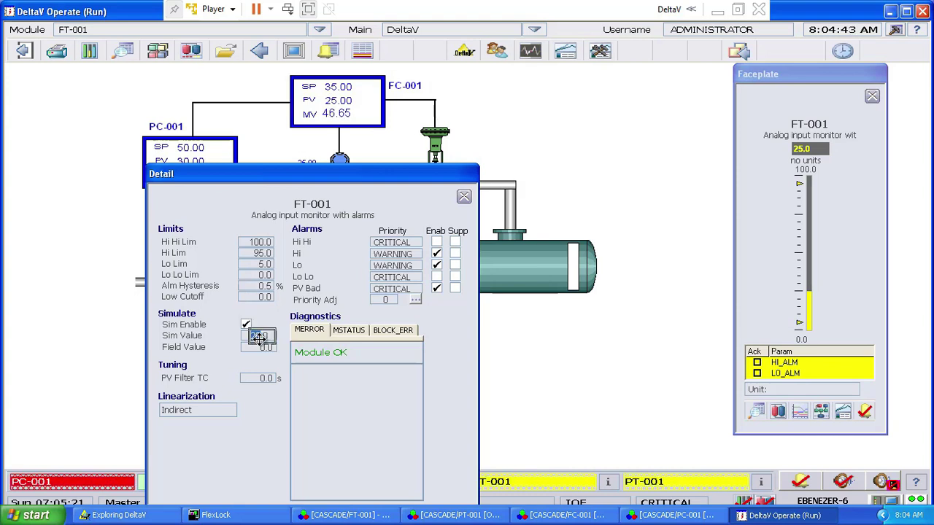
{"action": "key", "text": "BackSpace"}
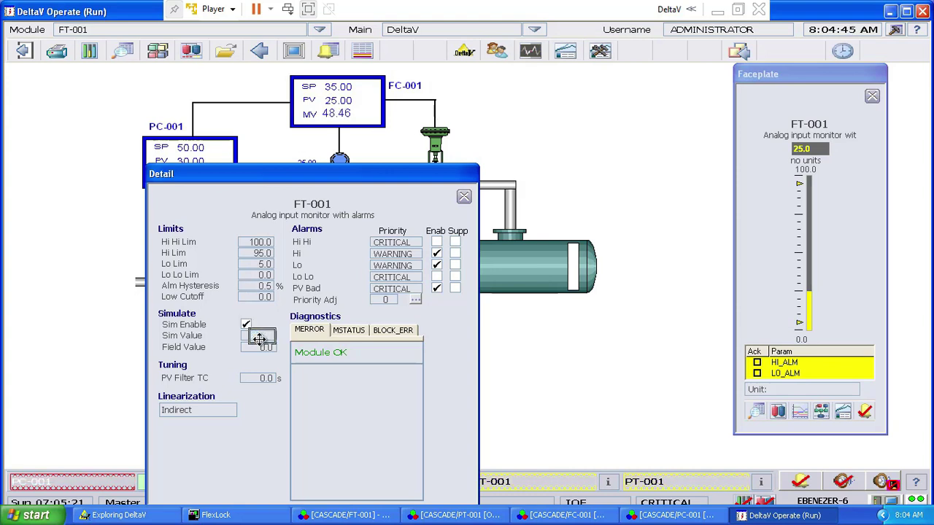
{"action": "type", "text": "45"}
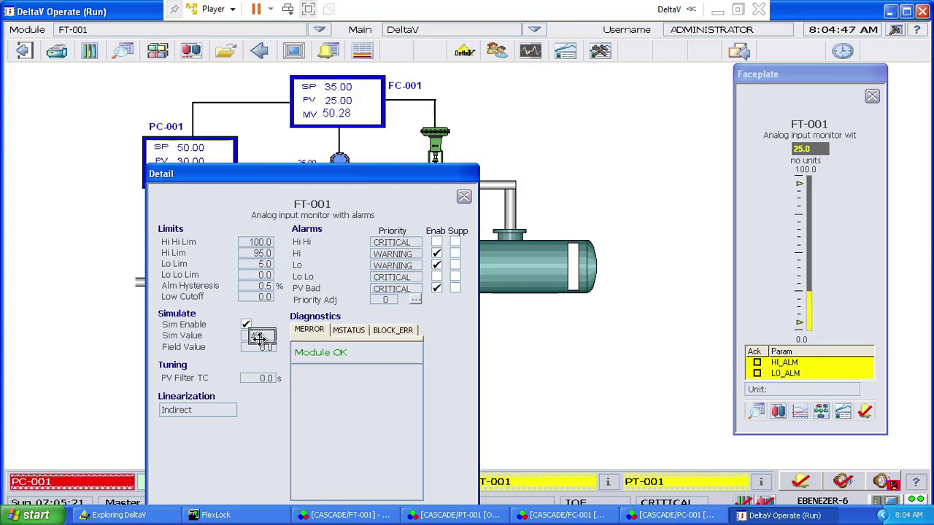
{"action": "left_click", "coordinate": [465, 194]}
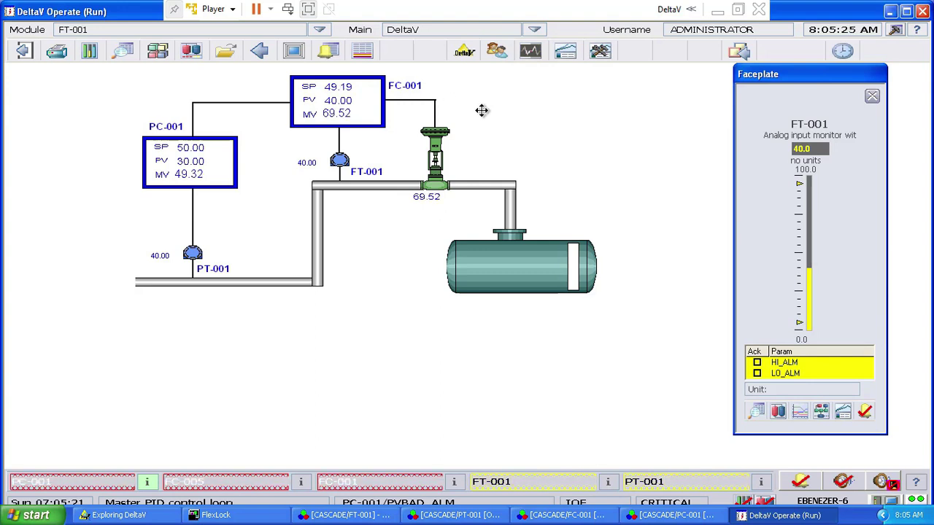
{"action": "left_click", "coordinate": [872, 94]}
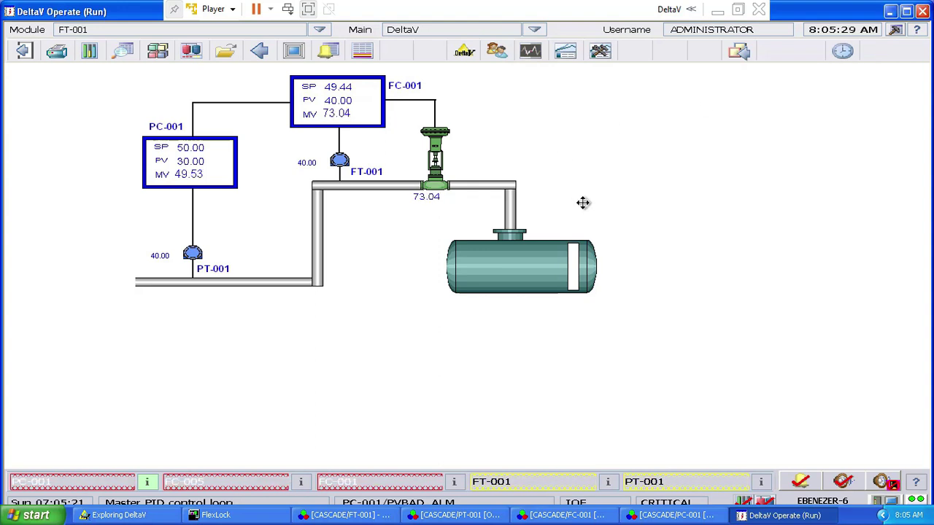